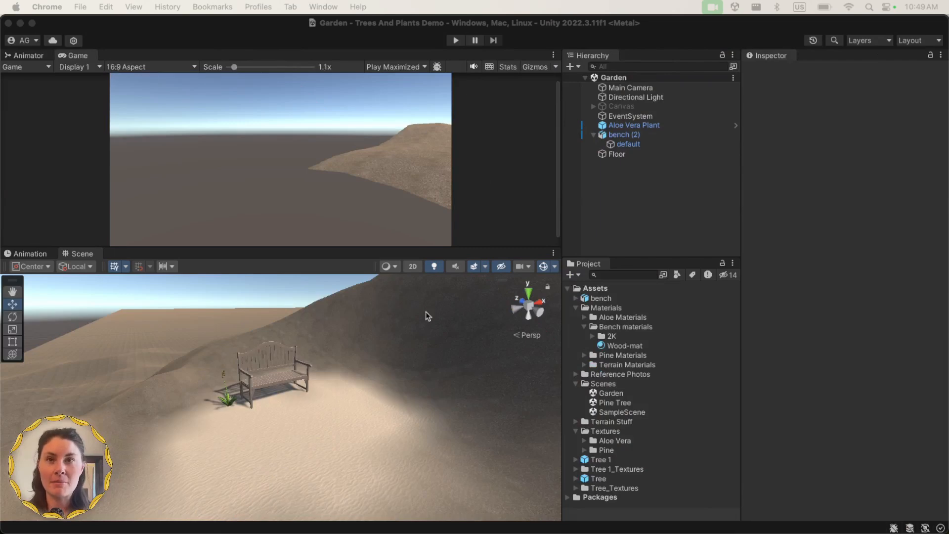
{"action": "left_click", "coordinate": [285, 332]}
{"action": "right_click_drag", "start_coordinate": [298, 383], "coordinate": [382, 365]}
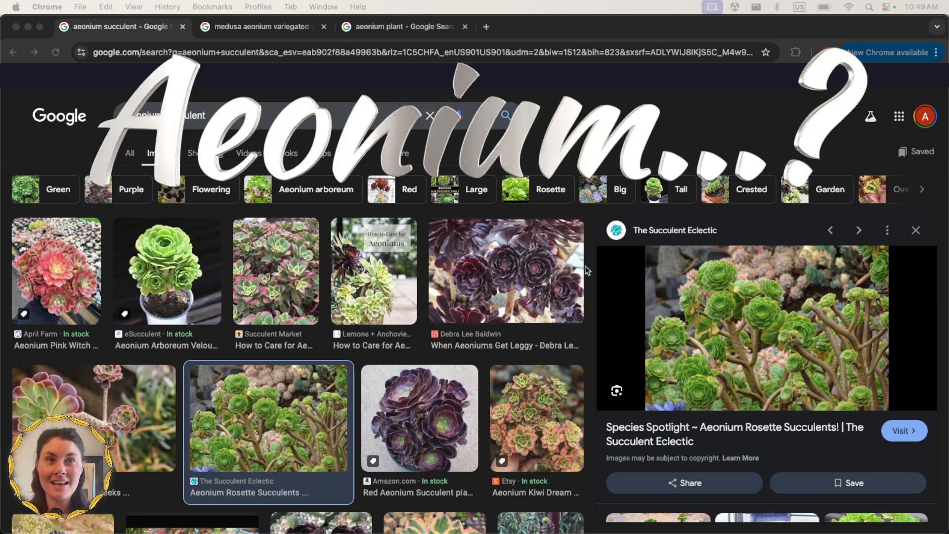
Look through the aeonium image results in the browser and open the green rosette succulents photo in its own tab
{"action": "key", "text": "ctrl+Tab"}
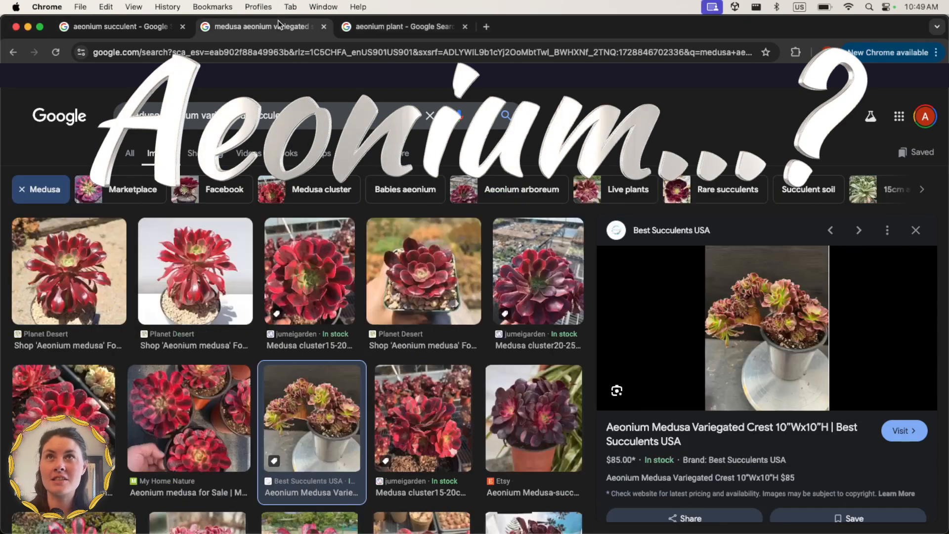
{"action": "key", "text": "ctrl+Tab"}
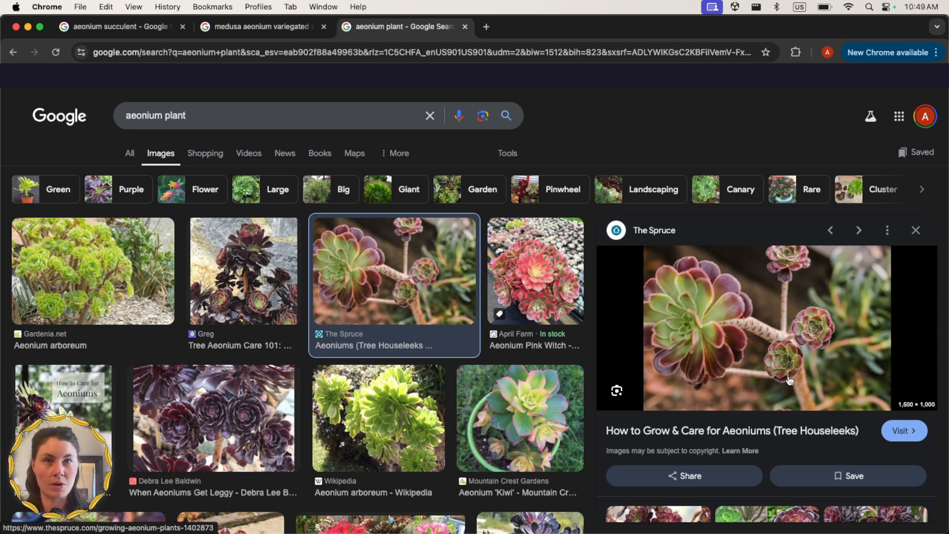
{"action": "key", "text": "ctrl+Tab"}
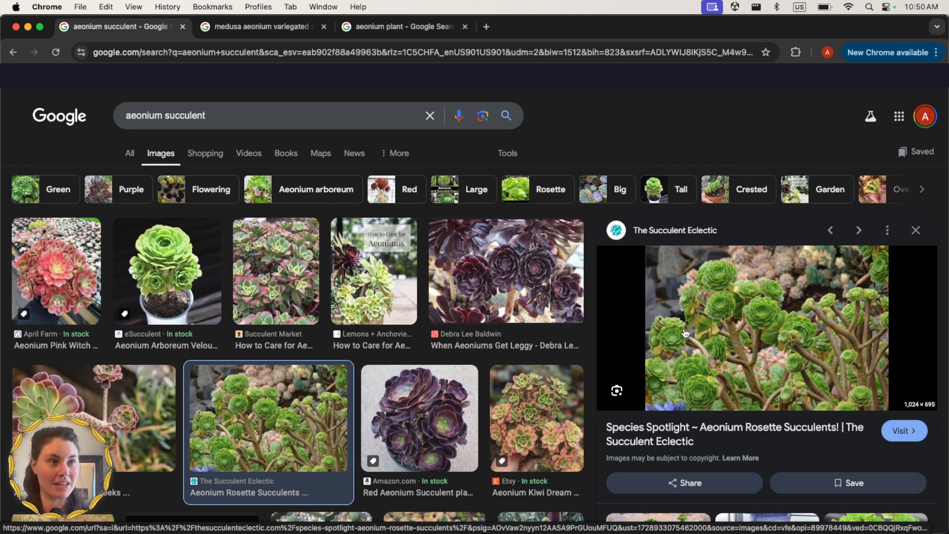
{"action": "right_click", "coordinate": [762, 323]}
{"action": "left_click", "coordinate": [791, 423]}
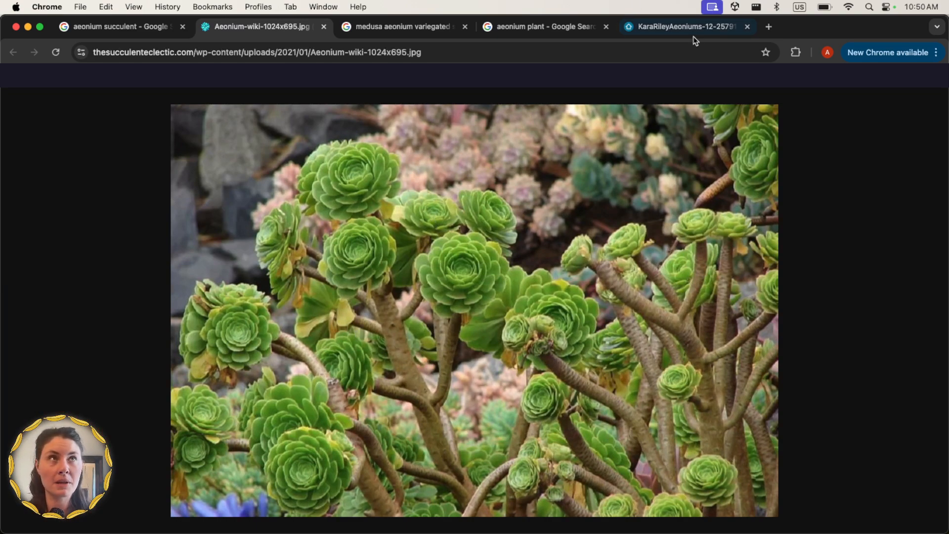
Compare the full-size reference photos of the purple-edged aeonium and the green rosette aeonium
{"action": "left_click", "coordinate": [677, 29]}
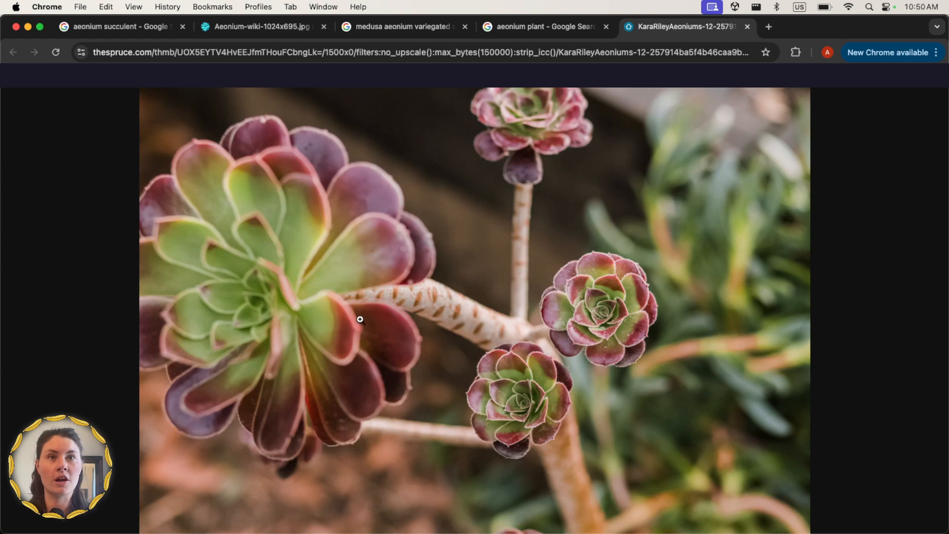
{"action": "left_click", "coordinate": [283, 32]}
{"action": "left_click", "coordinate": [685, 30]}
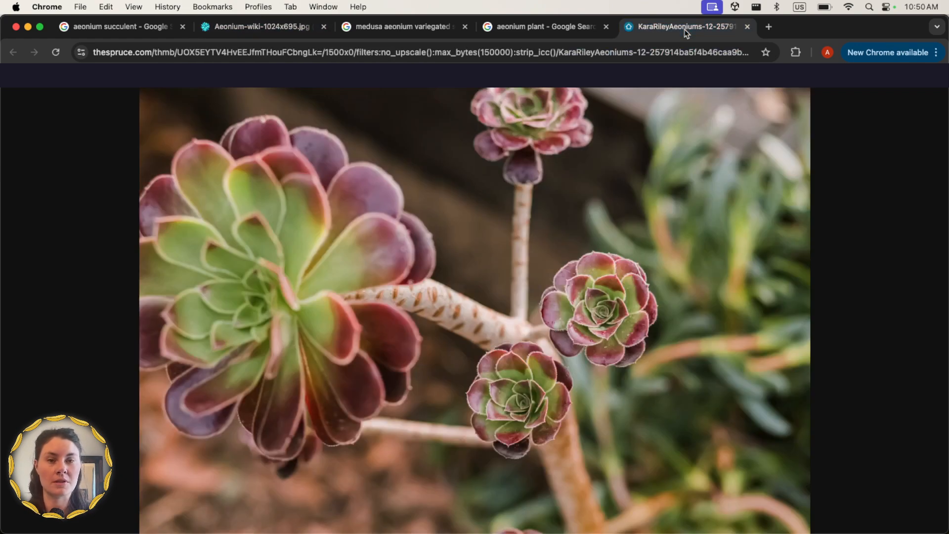
Switch to Unity, add a Tree object to the Garden scene and name it Aeonium
{"action": "right_click", "coordinate": [650, 176]}
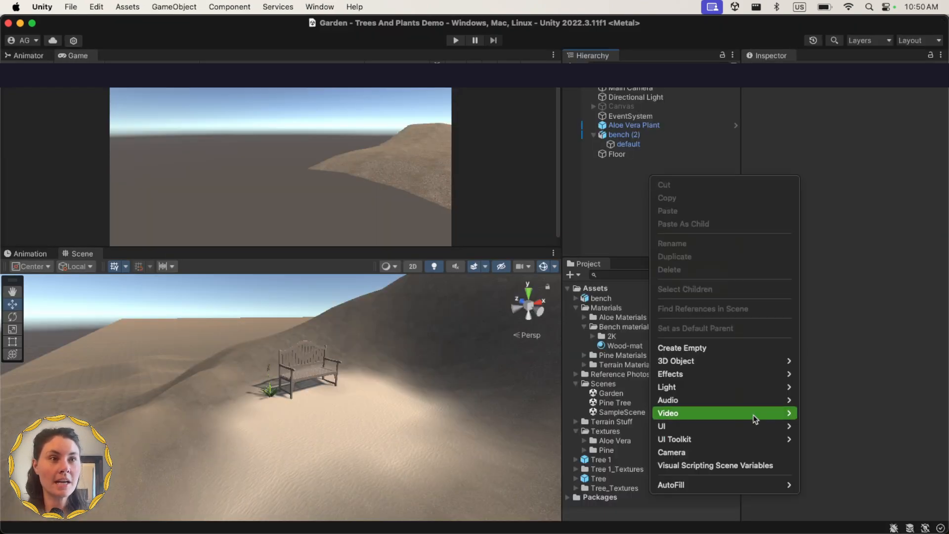
{"action": "mouse_move", "coordinate": [756, 361]}
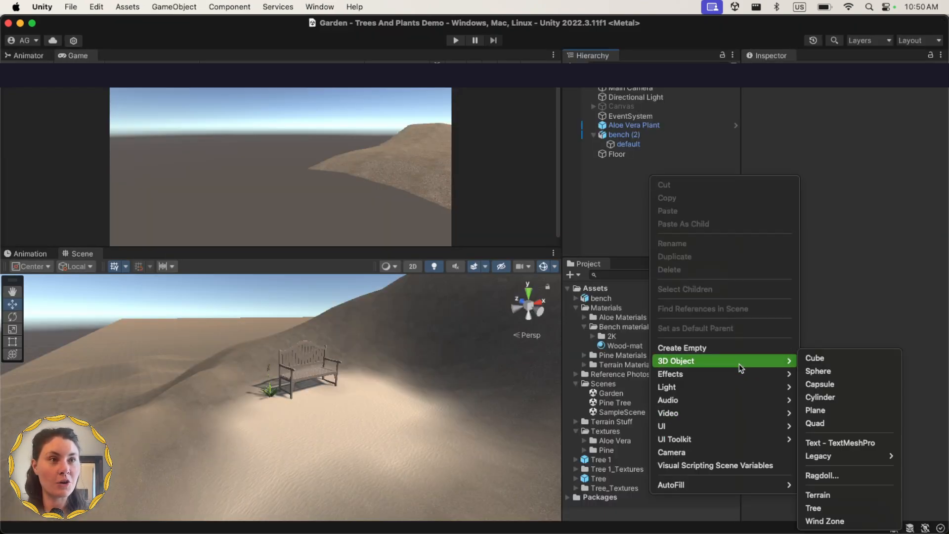
{"action": "left_click", "coordinate": [840, 508]}
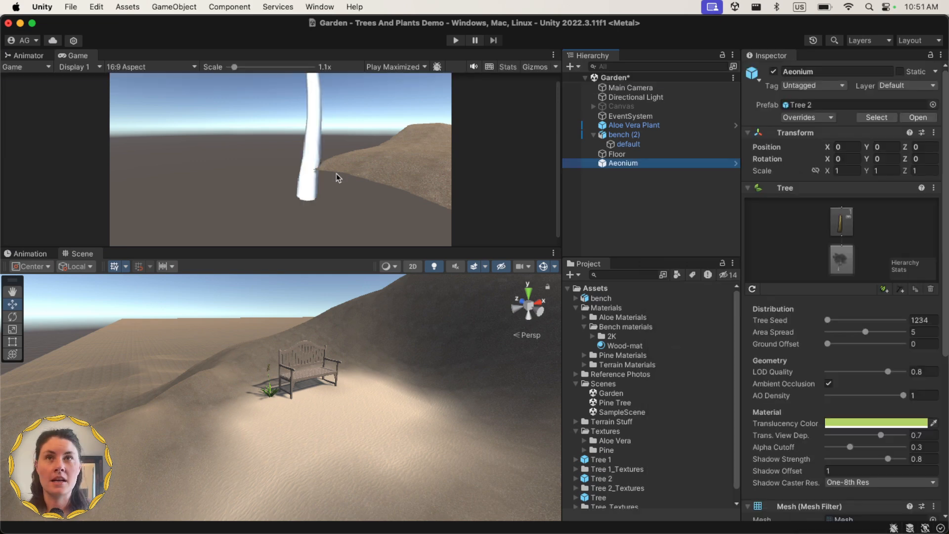
{"action": "scroll", "coordinate": [336, 174], "scroll_direction": "down", "scroll_amount": 1}
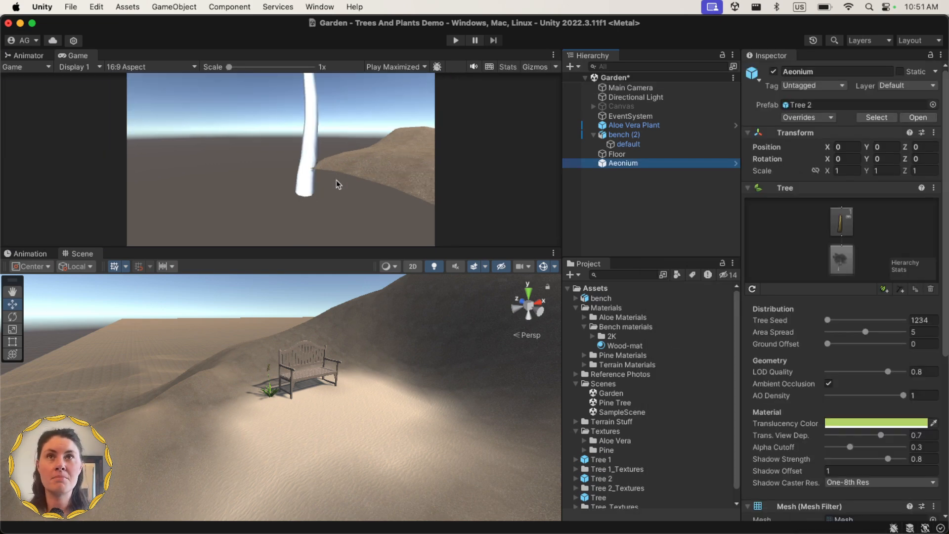
{"action": "left_click", "coordinate": [642, 164]}
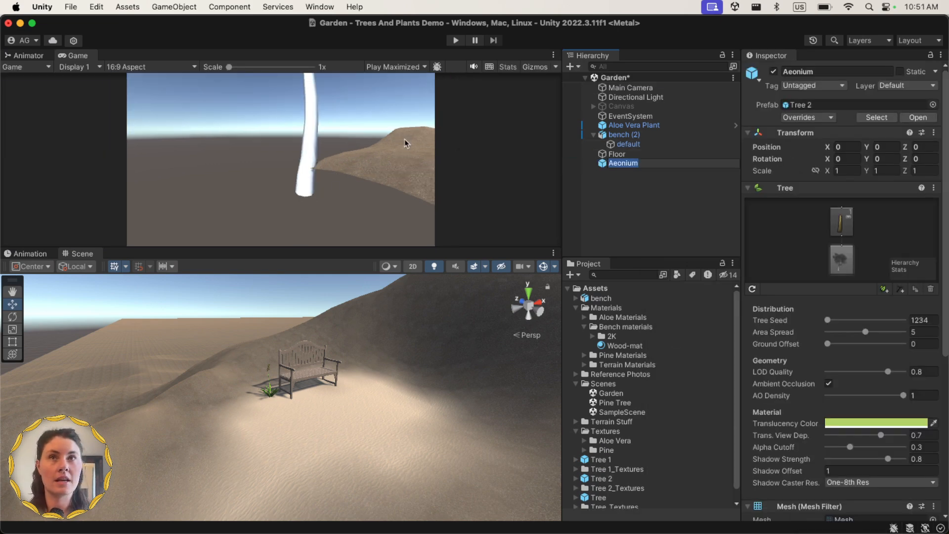
Move the Aeonium tree onto the terrain beside the bench and the aloe vera plant
{"action": "left_click", "coordinate": [318, 137]}
{"action": "key", "text": "f"}
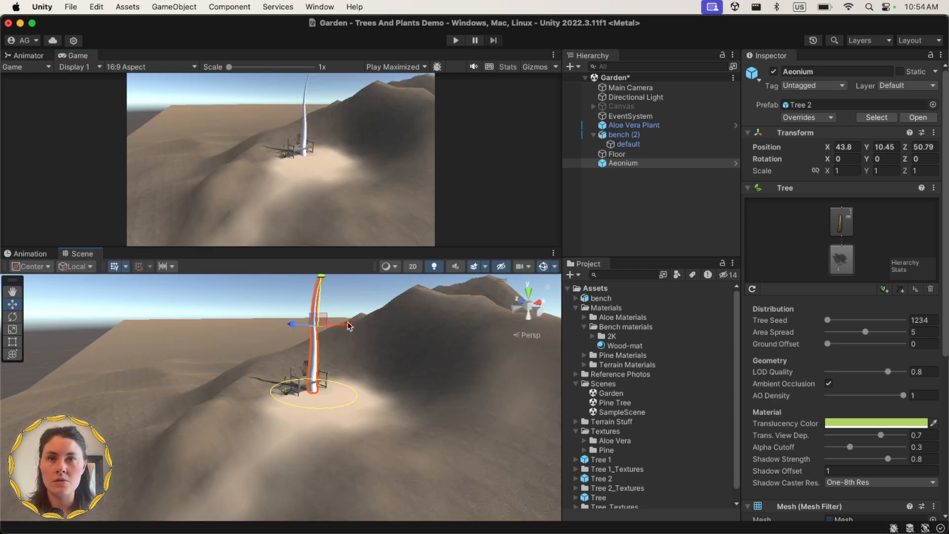
{"action": "left_click_drag", "start_coordinate": [349, 326], "coordinate": [305, 334]}
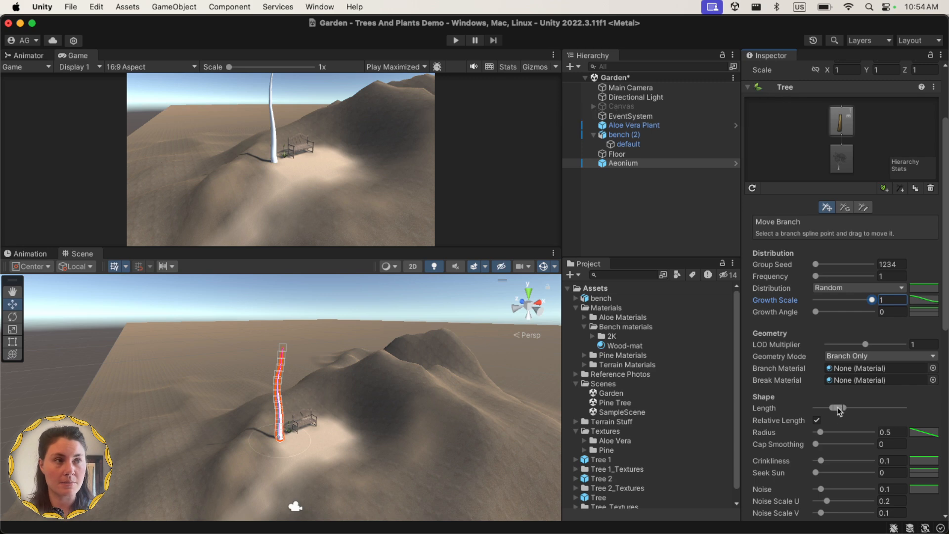
Shorten the trunk's length to near the minimum and set its radius to 0.1
{"action": "left_click_drag", "start_coordinate": [838, 408], "coordinate": [821, 410]}
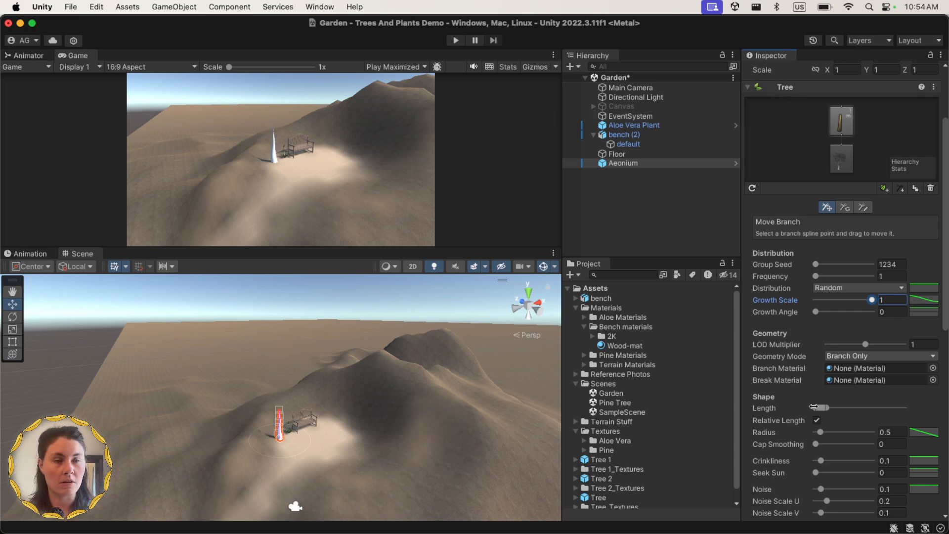
{"action": "scroll", "coordinate": [277, 403], "scroll_direction": "up", "scroll_amount": 10}
{"action": "left_click_drag", "start_coordinate": [827, 408], "coordinate": [816, 437]}
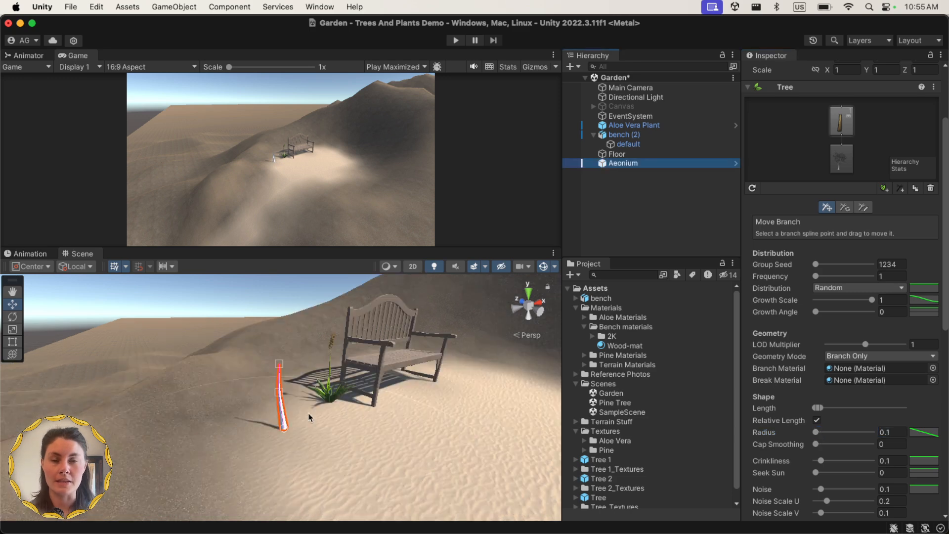
{"action": "scroll", "coordinate": [308, 417], "scroll_direction": "up", "scroll_amount": 3}
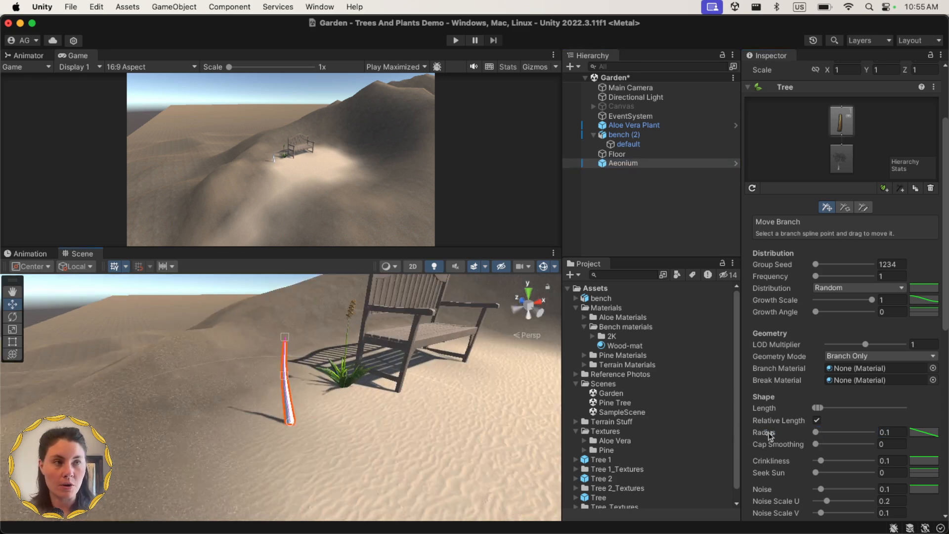
Using the reference photos, reshape the trunk's radius curve so it tapers gently to about half the radius at the tip
{"action": "left_click", "coordinate": [923, 433]}
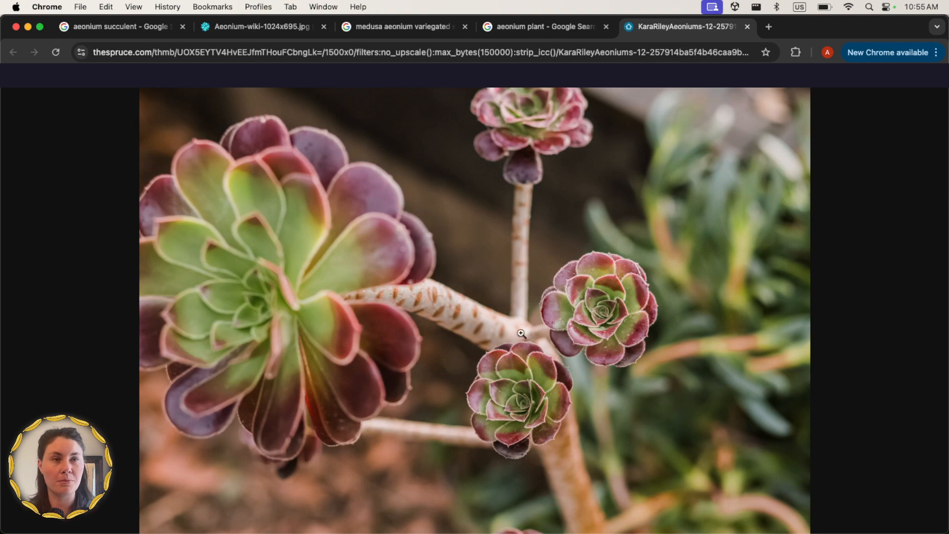
{"action": "left_click", "coordinate": [543, 26]}
{"action": "left_click", "coordinate": [275, 27]}
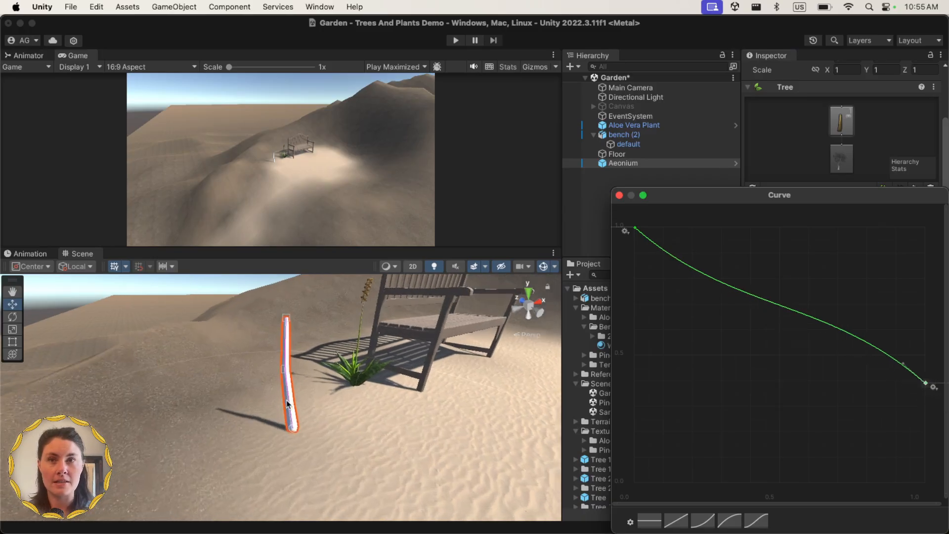
{"action": "left_click_drag", "start_coordinate": [926, 382], "coordinate": [900, 344]}
{"action": "left_click", "coordinate": [926, 349]}
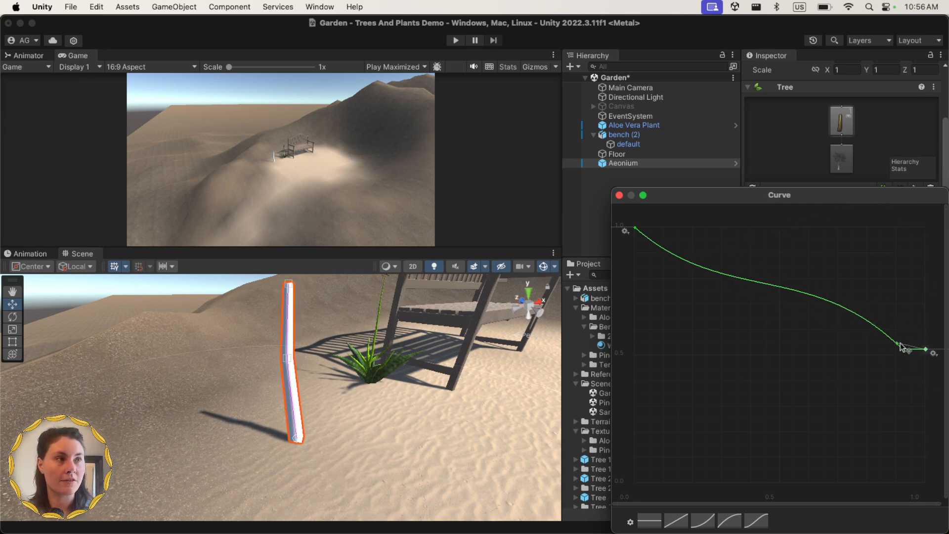
{"action": "key", "text": "super+z"}
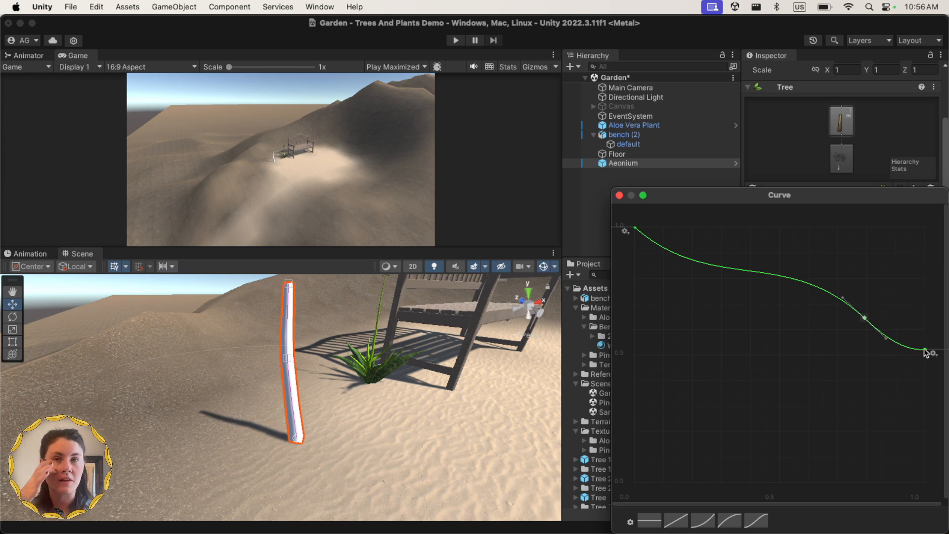
{"action": "left_click_drag", "start_coordinate": [925, 353], "coordinate": [925, 367]}
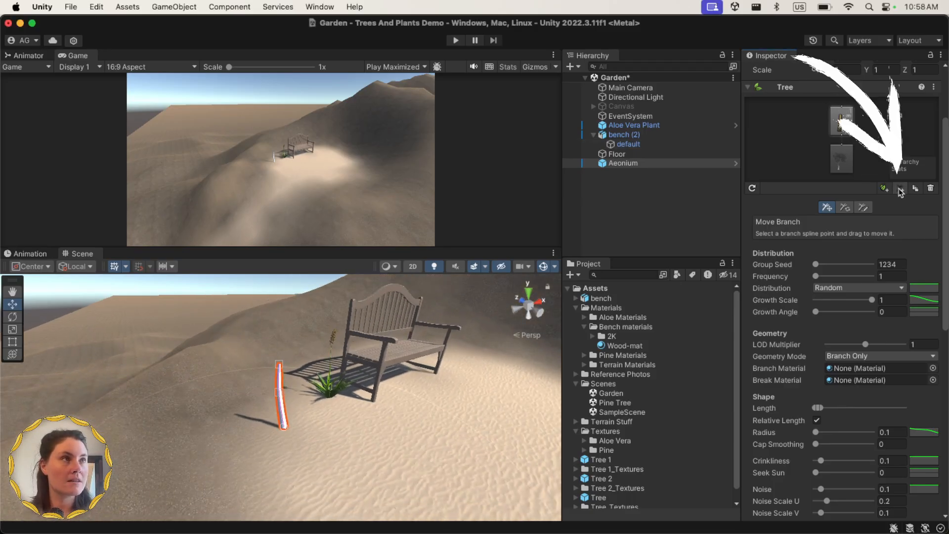
Add a branch group to the trunk, shorten its length to near the minimum and set its frequency to 8
{"action": "left_click", "coordinate": [900, 188]}
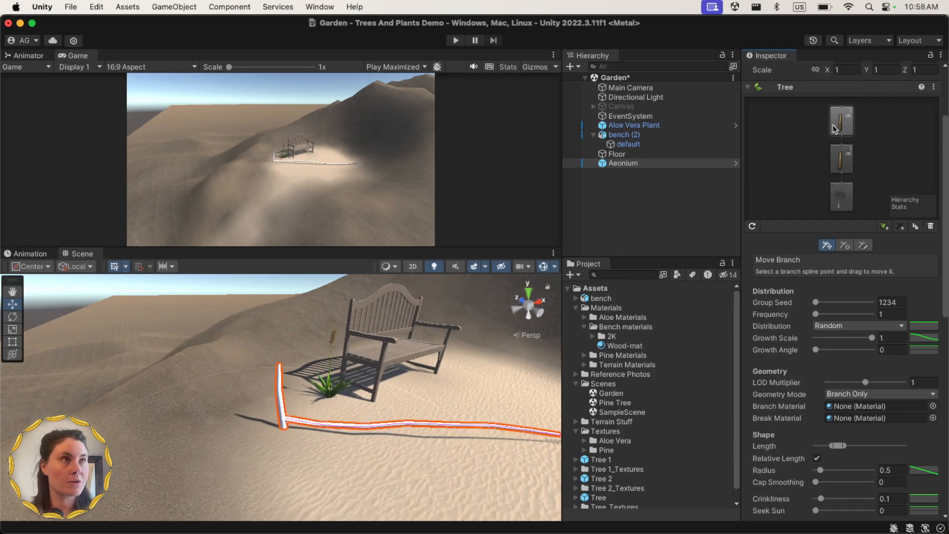
{"action": "left_click_drag", "start_coordinate": [837, 446], "coordinate": [816, 446]}
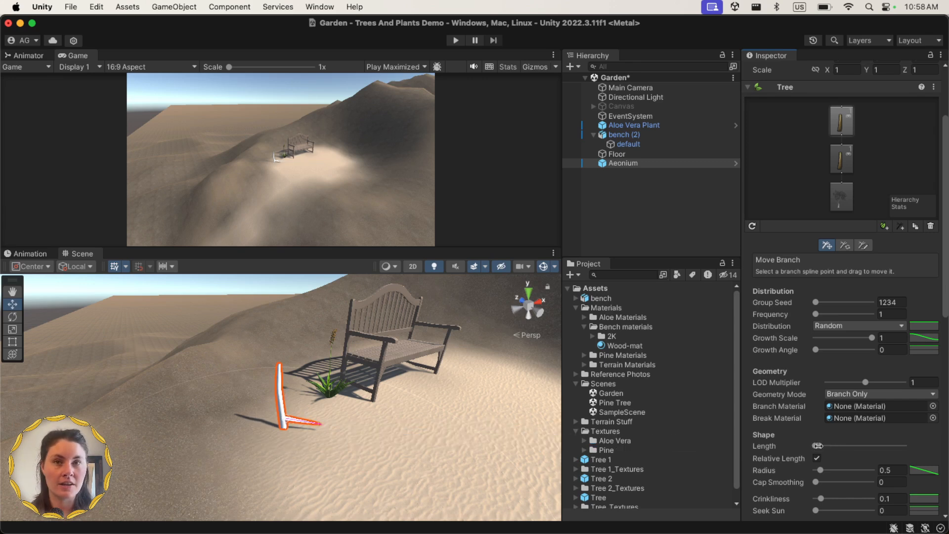
{"action": "left_click", "coordinate": [904, 313]}
{"action": "type", "text": "6"}
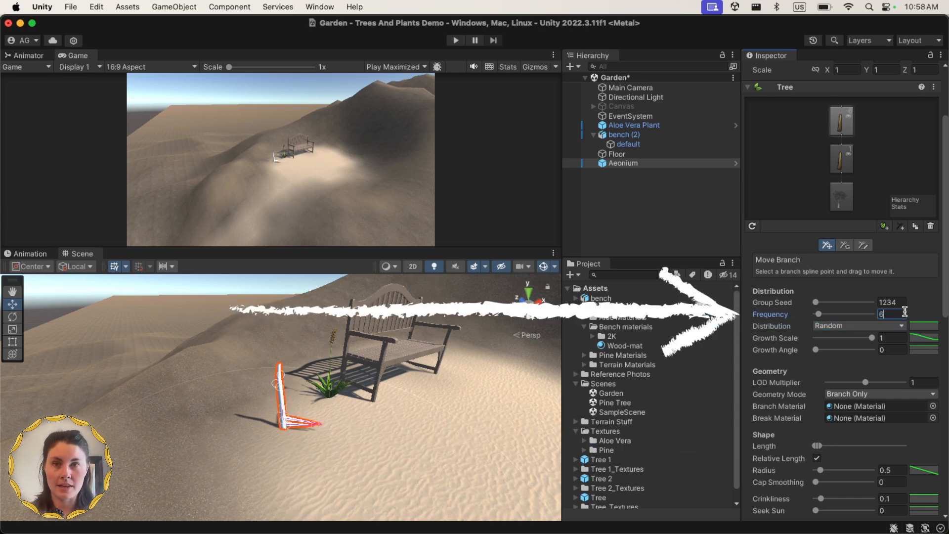
{"action": "key", "text": "BackSpace"}
{"action": "type", "text": "8"}
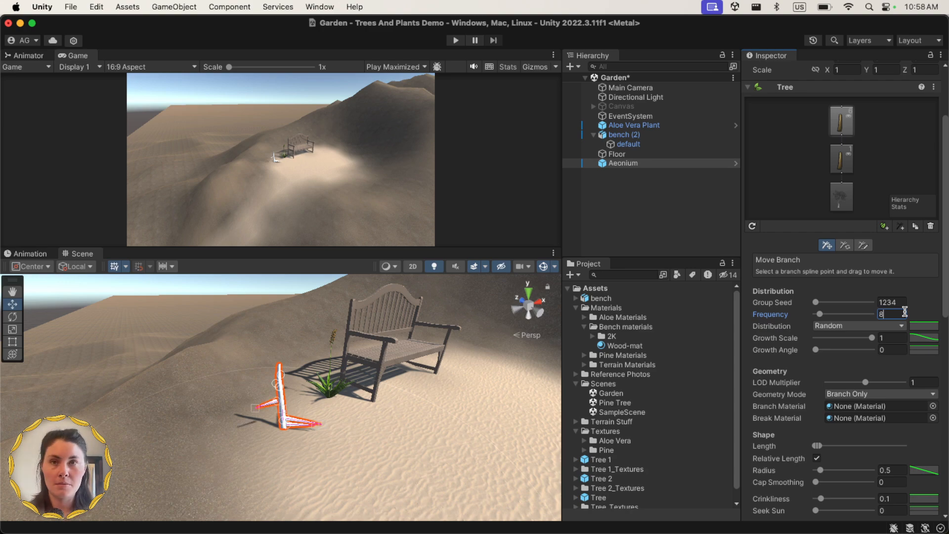
Try the Alternate distribution for the new branches, set it to Opposite, and check the green aeonium reference photo
{"action": "left_click", "coordinate": [859, 326]}
{"action": "left_click", "coordinate": [841, 334]}
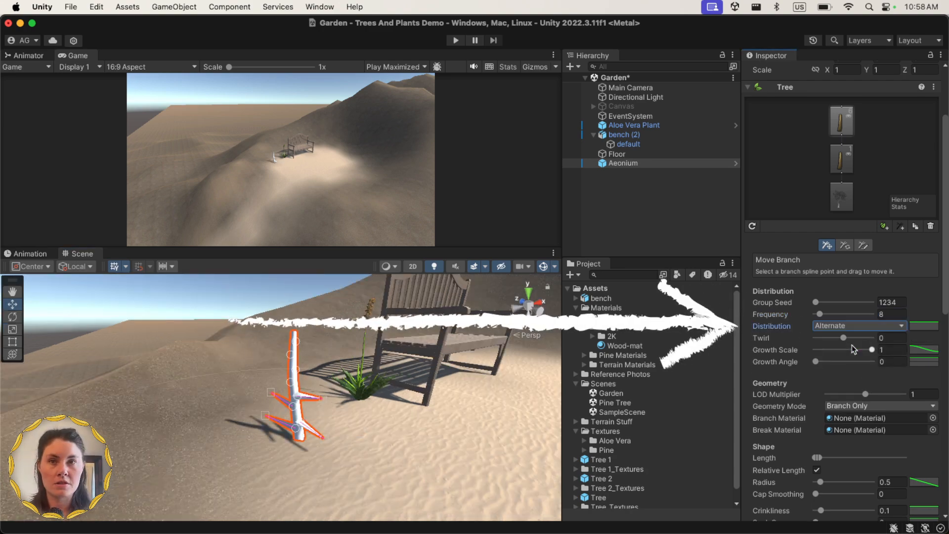
{"action": "left_click", "coordinate": [852, 325]}
{"action": "left_click", "coordinate": [852, 323]}
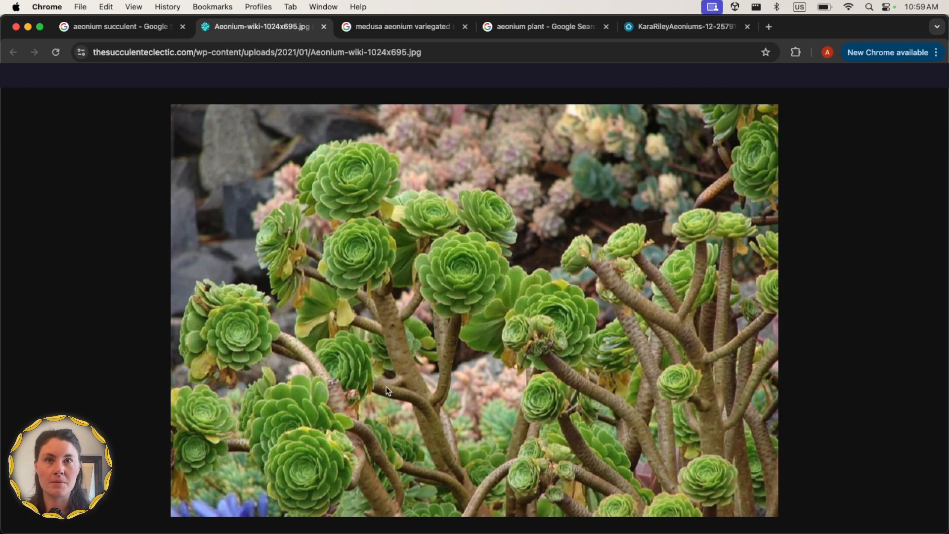
{"action": "key", "text": "ctrl+Up"}
{"action": "left_click", "coordinate": [348, 229]}
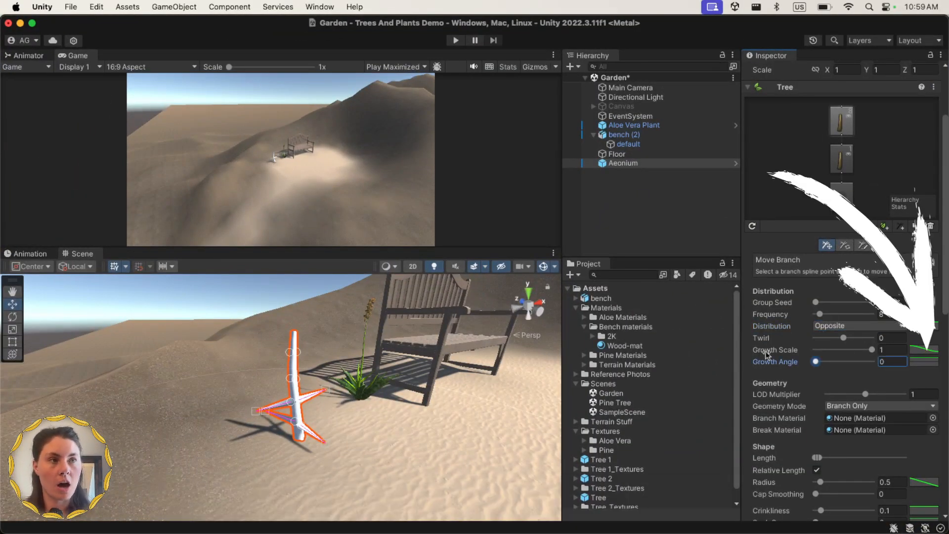
Raise the end point of the branches' Growth Scale curve to 1 to make the curve flat
{"action": "left_click", "coordinate": [928, 350]}
{"action": "left_click_drag", "start_coordinate": [925, 406], "coordinate": [922, 228]}
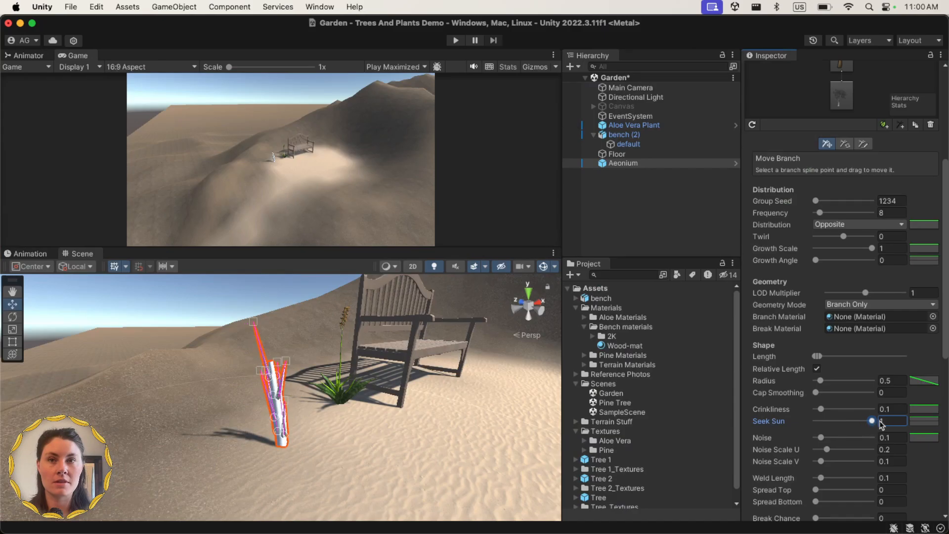
Return the branches' Seek Sun to 0, set their Growth Angle to 0.54 and inspect the Growth Angle curve
{"action": "left_click_drag", "start_coordinate": [875, 421], "coordinate": [840, 420]}
{"action": "left_click_drag", "start_coordinate": [840, 260], "coordinate": [869, 260]}
{"action": "left_click", "coordinate": [923, 260]}
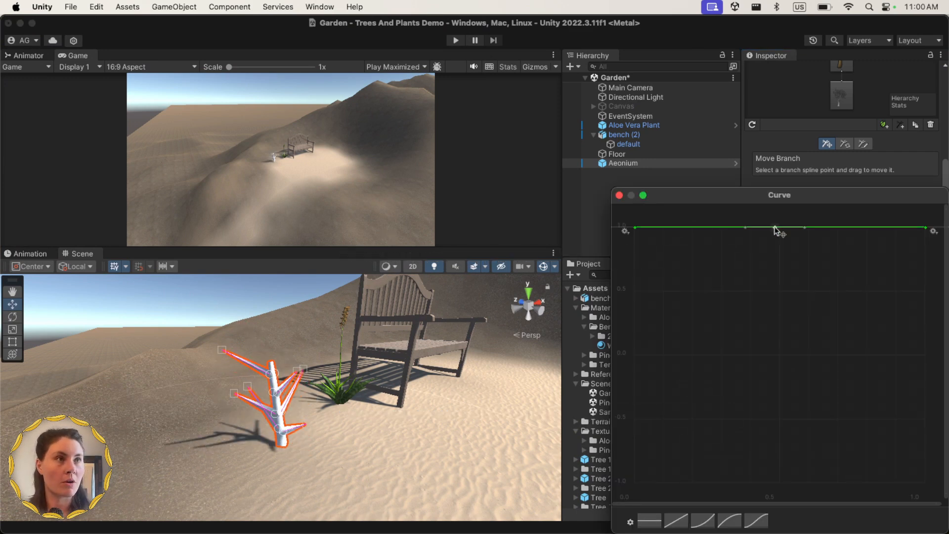
{"action": "mouse_move", "coordinate": [774, 229]}
{"action": "left_mouse_down"}
{"action": "mouse_move", "coordinate": [775, 369]}
{"action": "mouse_move", "coordinate": [775, 227]}
{"action": "left_mouse_up"}
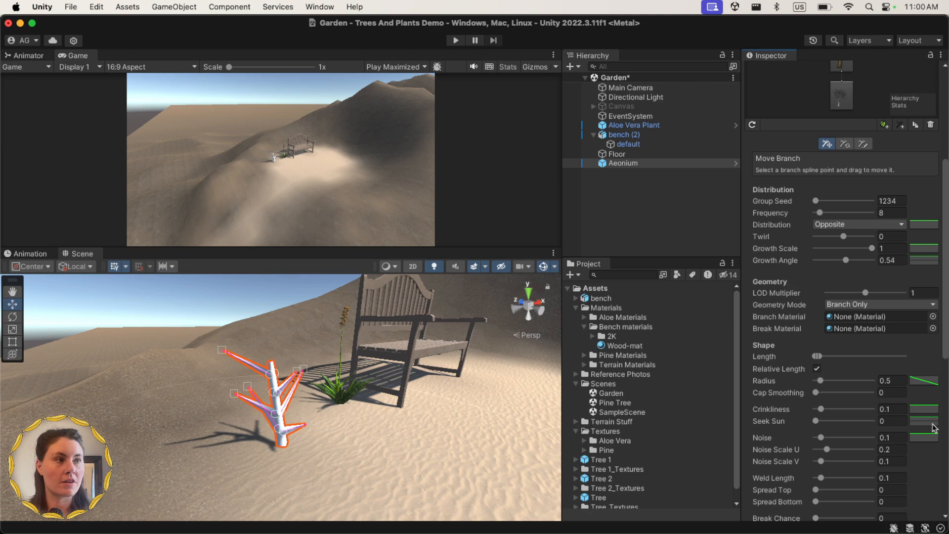
Increase the branches' Seek Sun and reshape its curve to dip close to -1 near the middle and rise steeply to 1
{"action": "left_click", "coordinate": [931, 424]}
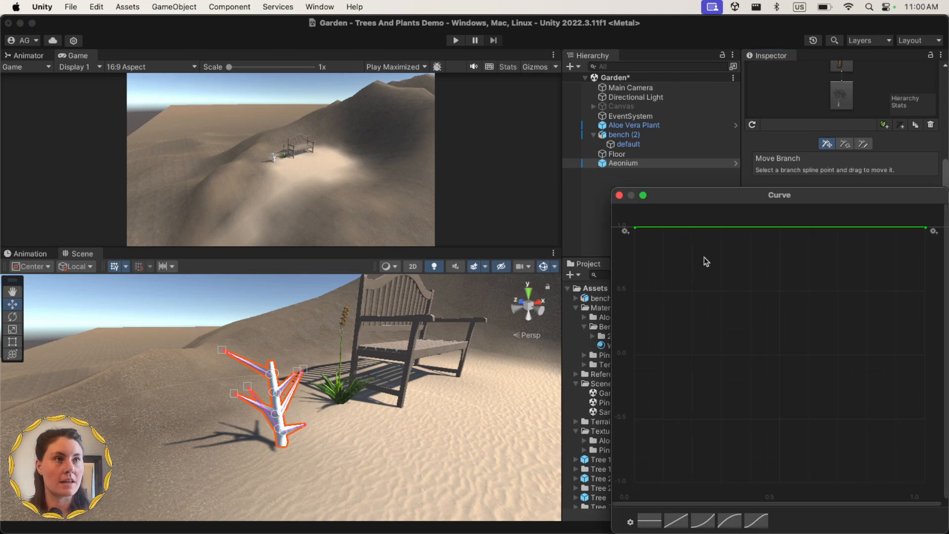
{"action": "left_click", "coordinate": [618, 195]}
{"action": "left_click", "coordinate": [818, 421]}
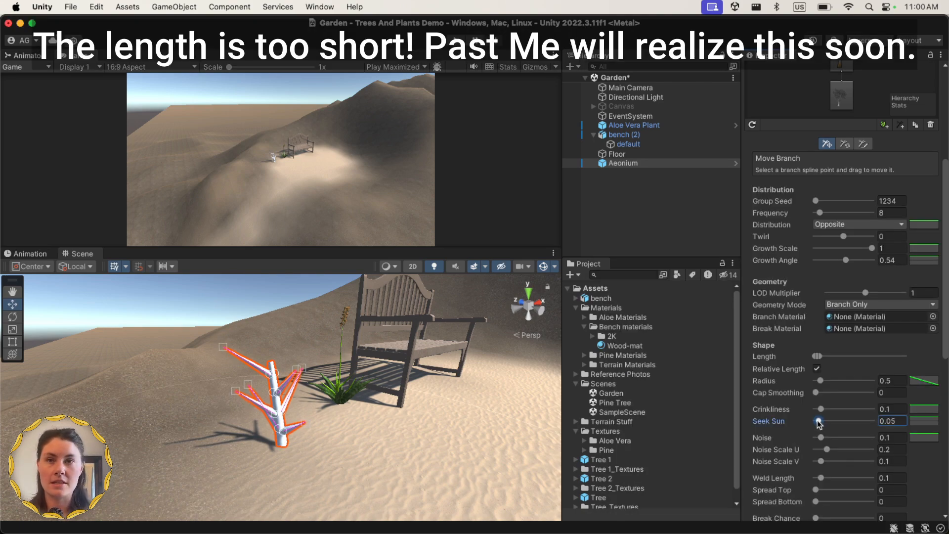
{"action": "left_click_drag", "start_coordinate": [818, 421], "coordinate": [852, 422]}
{"action": "left_click", "coordinate": [923, 420]}
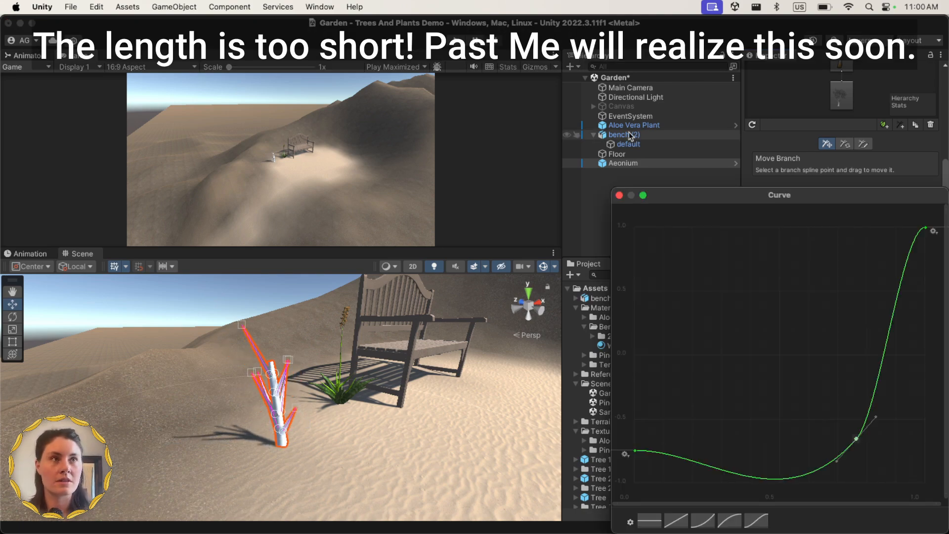
Reshape the branches' Radius curve to ease from 1 at the base down to about 0.5 at the tip
{"action": "left_click", "coordinate": [619, 195]}
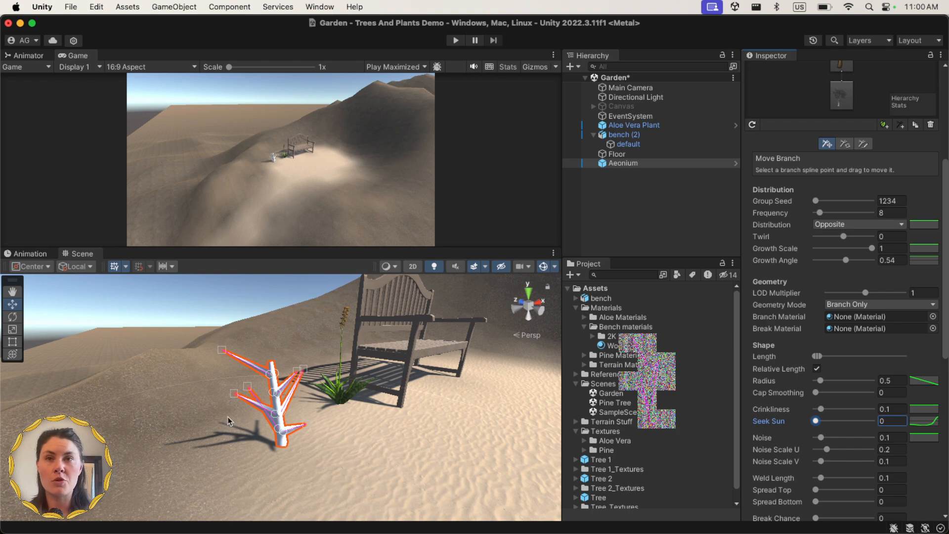
{"action": "scroll", "coordinate": [228, 421], "scroll_direction": "up", "scroll_amount": 5}
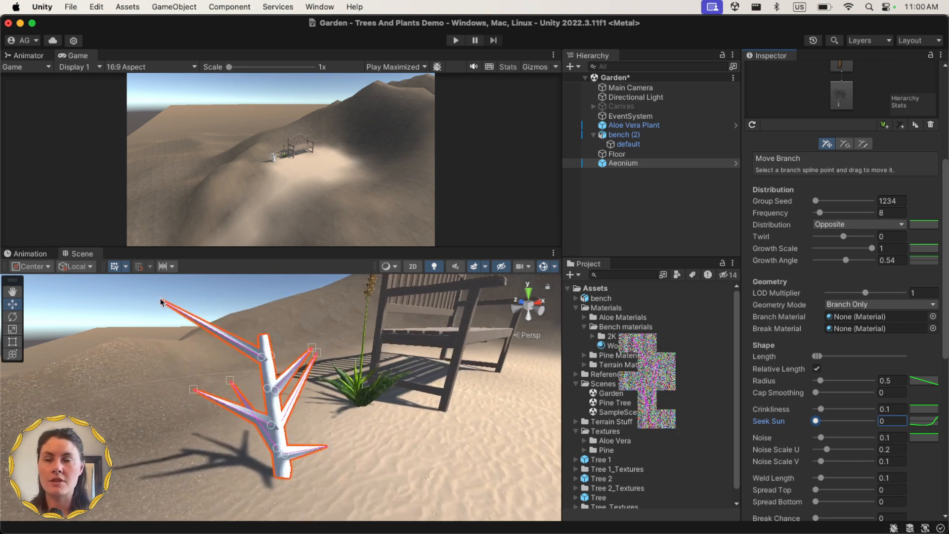
{"action": "left_click", "coordinate": [921, 382]}
{"action": "left_click_drag", "start_coordinate": [915, 480], "coordinate": [928, 322]}
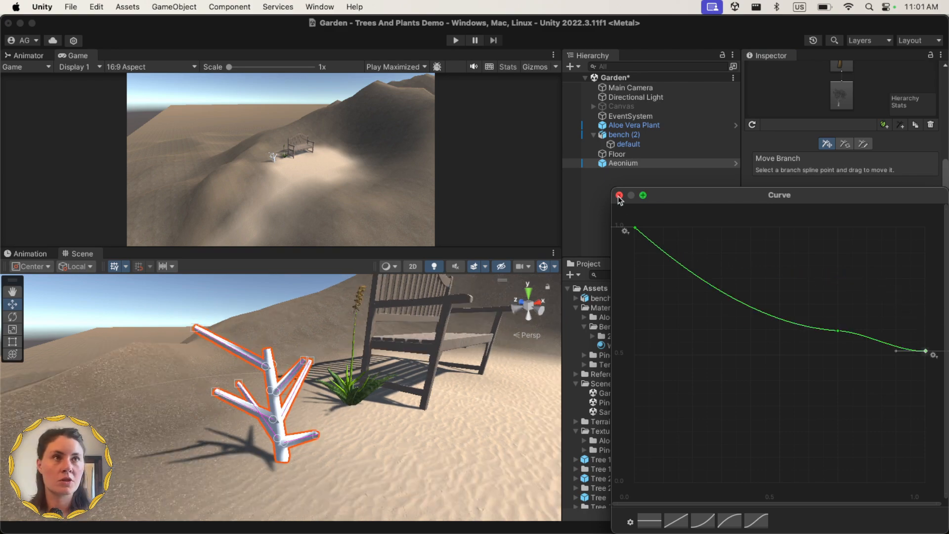
{"action": "left_click", "coordinate": [619, 195]}
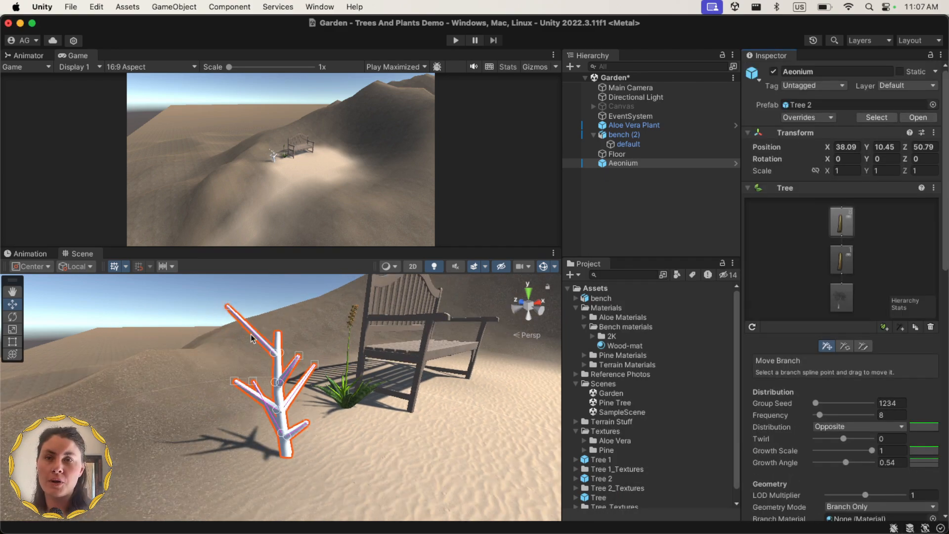
Increase the Length of both the trunk group and the branch group of the Aeonium
{"action": "scroll", "coordinate": [281, 380], "scroll_direction": "down", "scroll_amount": 10}
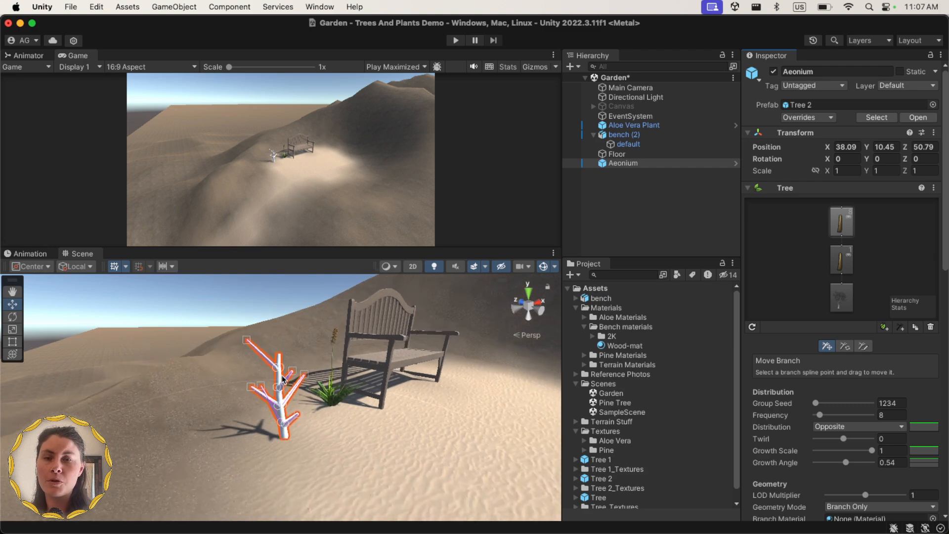
{"action": "scroll", "coordinate": [282, 380], "scroll_direction": "up", "scroll_amount": 5}
{"action": "scroll", "coordinate": [283, 379], "scroll_direction": "up", "scroll_amount": 4}
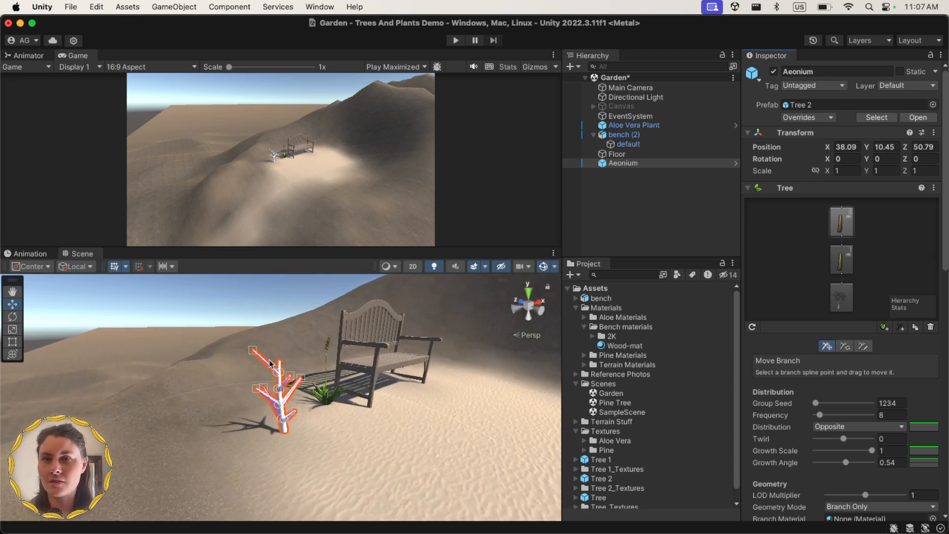
{"action": "scroll", "coordinate": [269, 363], "scroll_direction": "up", "scroll_amount": 3}
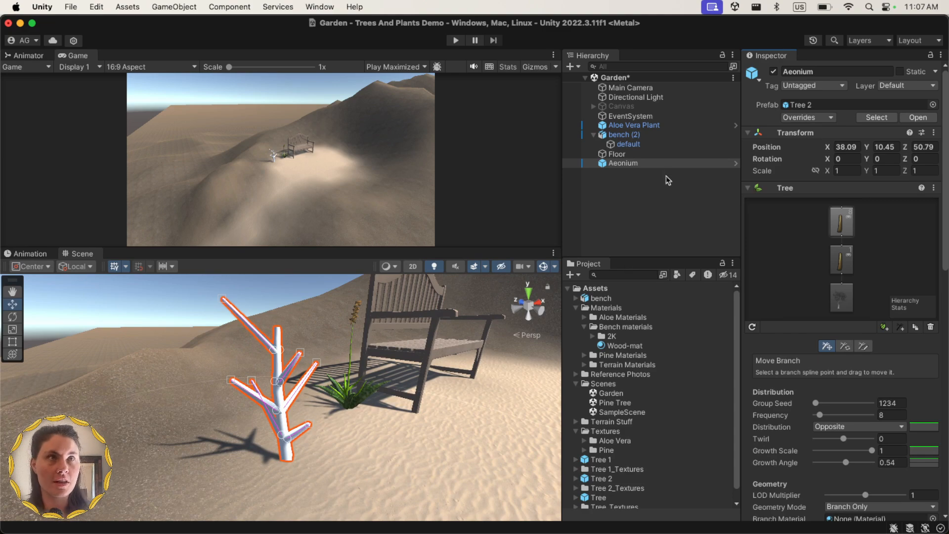
{"action": "left_click", "coordinate": [849, 251]}
{"action": "scroll", "coordinate": [307, 415], "scroll_direction": "down", "scroll_amount": 3}
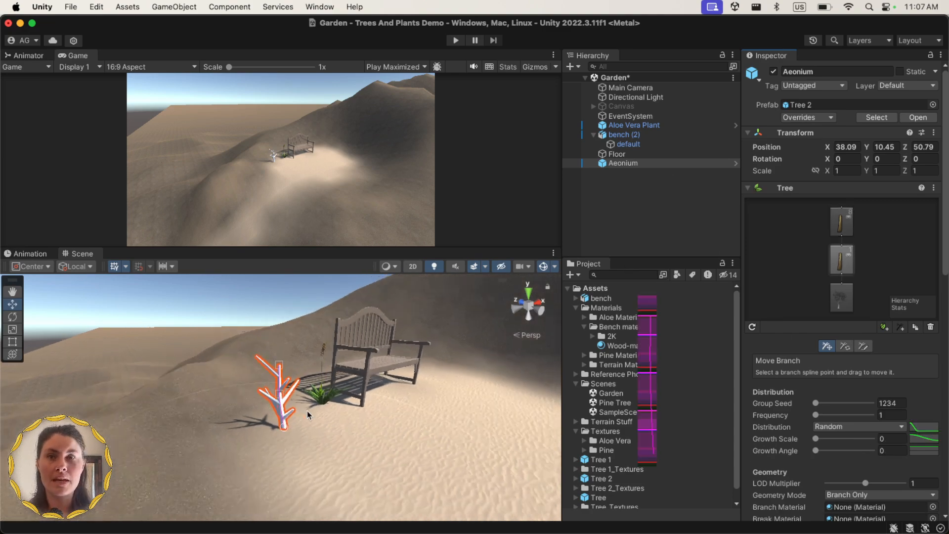
{"action": "scroll", "coordinate": [307, 414], "scroll_direction": "down", "scroll_amount": 4}
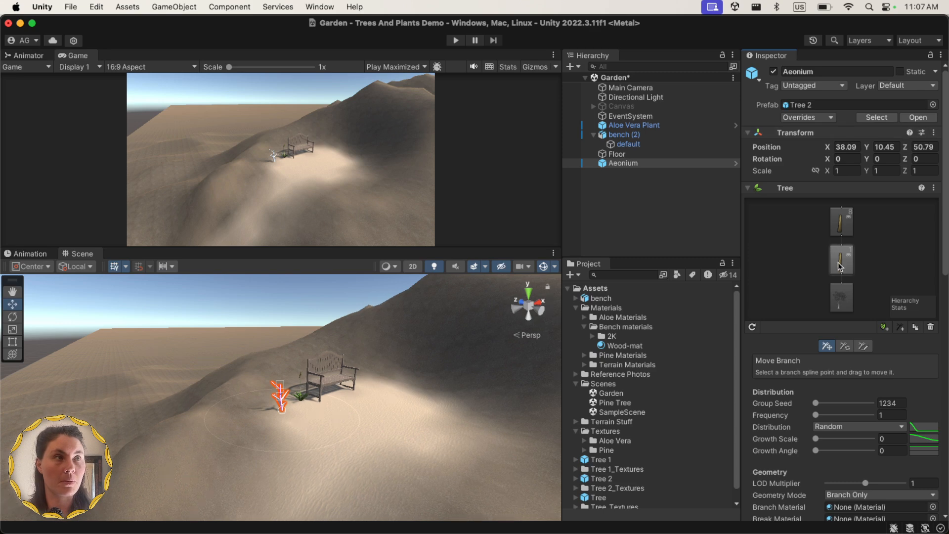
{"action": "scroll", "coordinate": [341, 371], "scroll_direction": "up", "scroll_amount": 3}
{"action": "scroll", "coordinate": [803, 522], "scroll_direction": "down", "scroll_amount": 3}
{"action": "scroll", "coordinate": [815, 424], "scroll_direction": "down", "scroll_amount": 2}
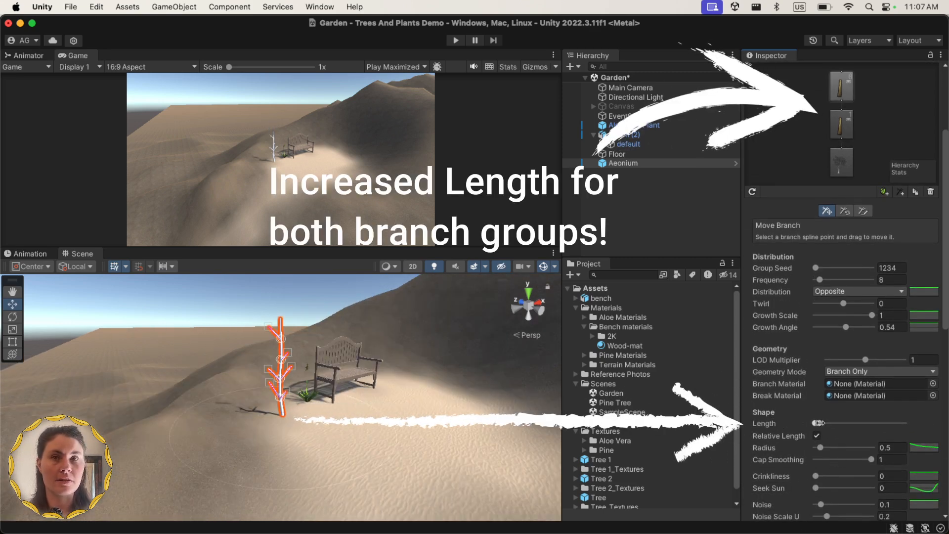
{"action": "left_click_drag", "start_coordinate": [818, 423], "coordinate": [824, 424]}
Set the branch group's Seek Sun to 0.47
{"action": "scroll", "coordinate": [824, 426], "scroll_direction": "down", "scroll_amount": 4}
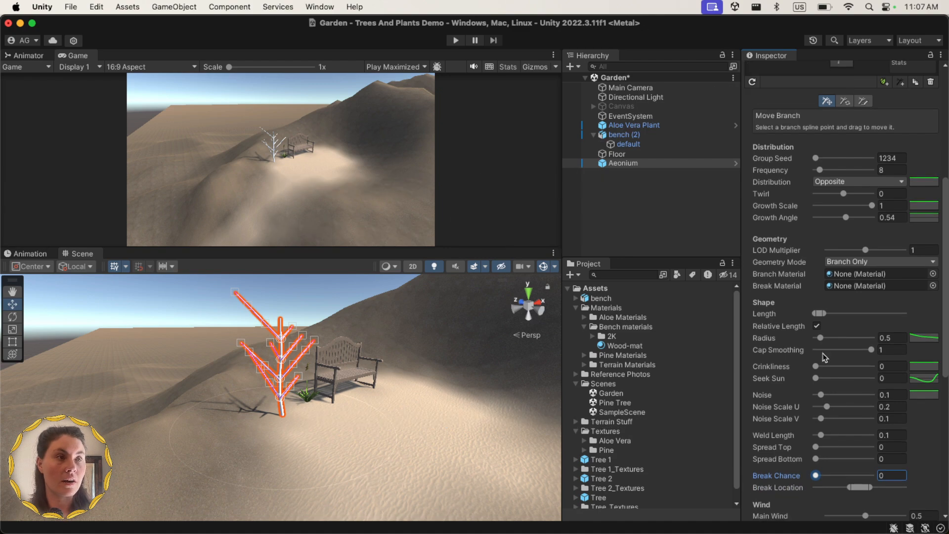
{"action": "left_click_drag", "start_coordinate": [816, 380], "coordinate": [841, 381]}
{"action": "scroll", "coordinate": [367, 391], "scroll_direction": "up", "scroll_amount": 5}
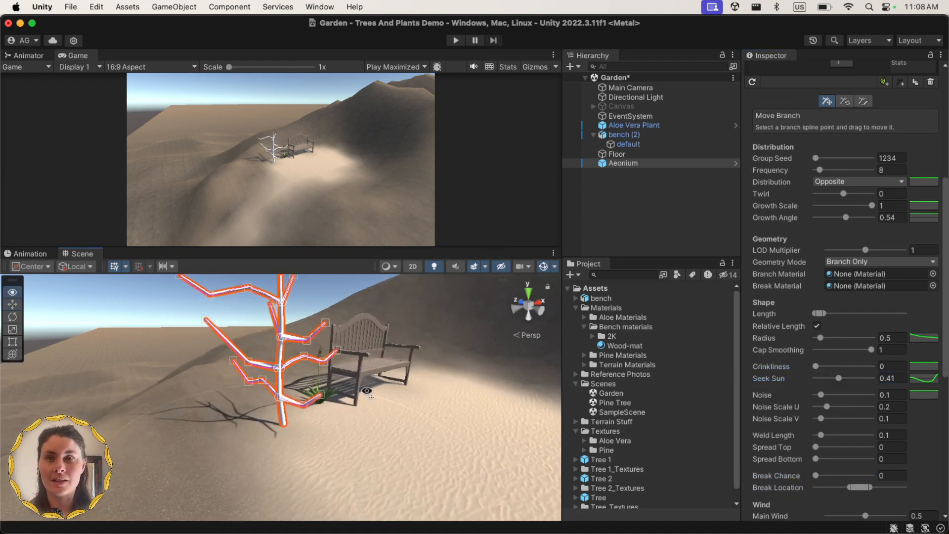
{"action": "scroll", "coordinate": [367, 390], "scroll_direction": "down", "scroll_amount": 5}
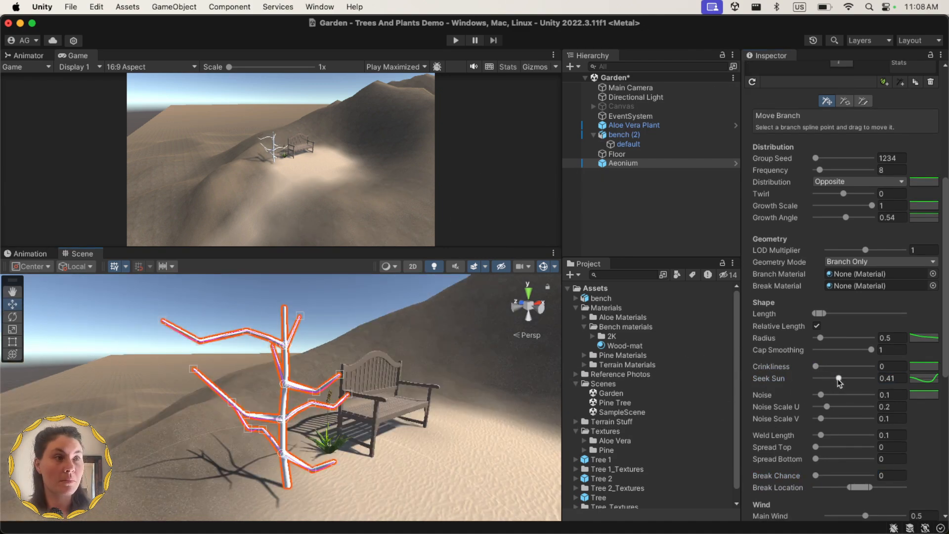
{"action": "left_click_drag", "start_coordinate": [838, 379], "coordinate": [843, 382]}
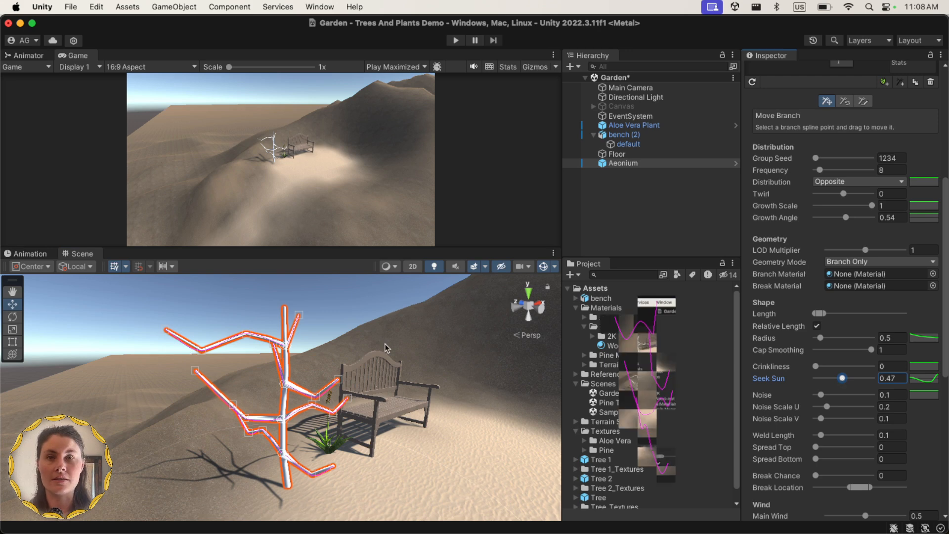
Reshape the branches' Seek Sun curve to start near -0.3, stay low past the middle and rise steeply to 1 before the end
{"action": "left_click", "coordinate": [924, 380]}
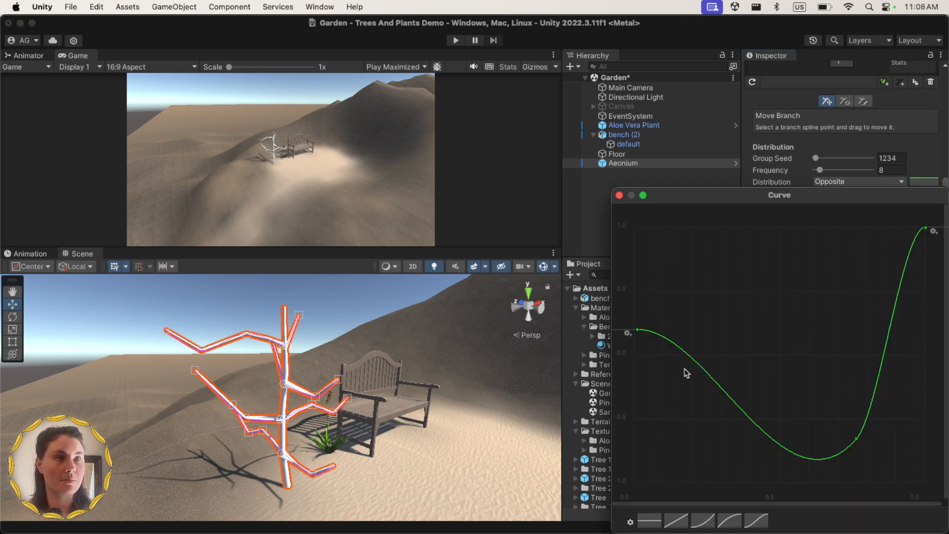
{"action": "left_click_drag", "start_coordinate": [858, 439], "coordinate": [819, 362]}
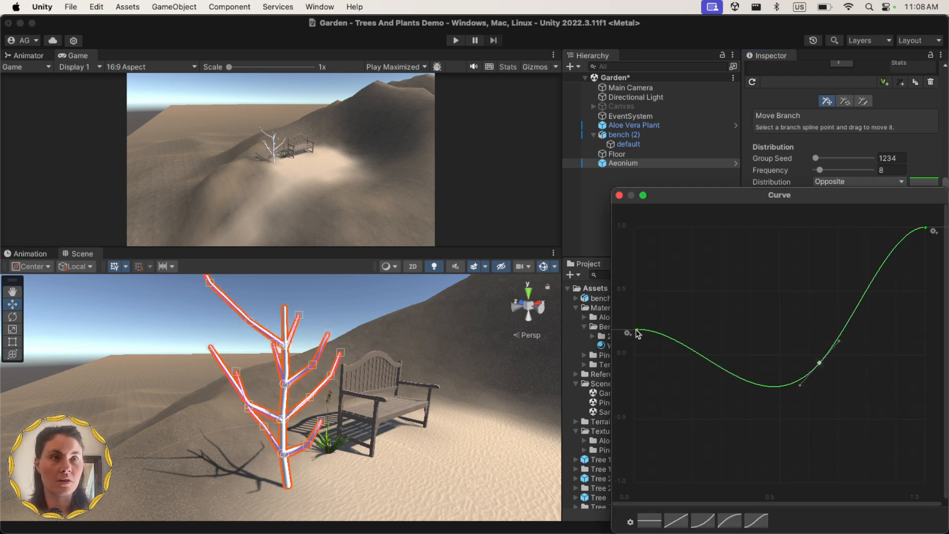
{"action": "left_click_drag", "start_coordinate": [637, 329], "coordinate": [646, 391]}
{"action": "scroll", "coordinate": [319, 390], "scroll_direction": "down", "scroll_amount": 2}
{"action": "left_click_drag", "start_coordinate": [926, 228], "coordinate": [903, 200]}
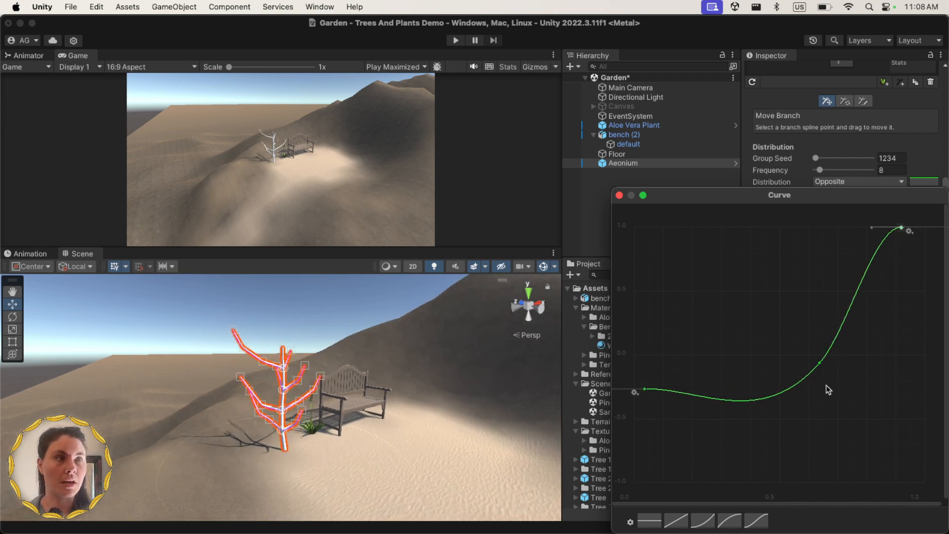
{"action": "left_click_drag", "start_coordinate": [820, 364], "coordinate": [845, 383]}
{"action": "left_click", "coordinate": [619, 195]}
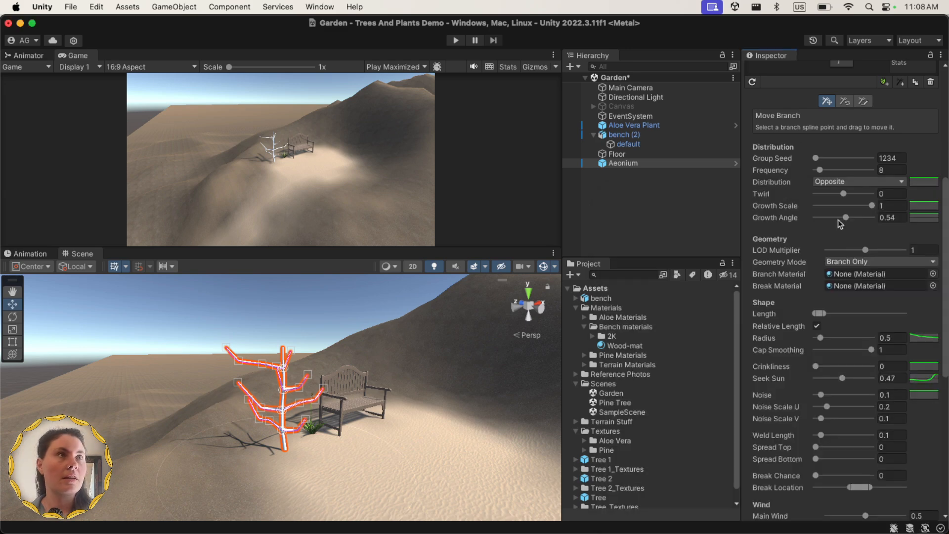
Set the trunk group's Frequency to 3 and pull the end point of its Distribution curve back to the start at 0
{"action": "scroll", "coordinate": [840, 296], "scroll_direction": "up", "scroll_amount": 5}
{"action": "left_click", "coordinate": [840, 261]}
{"action": "scroll", "coordinate": [840, 266], "scroll_direction": "down", "scroll_amount": 3}
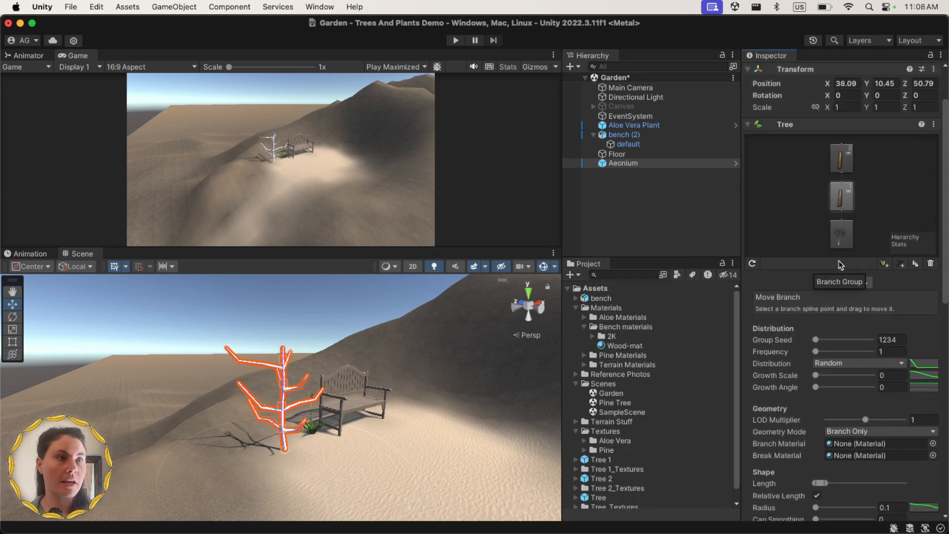
{"action": "left_click", "coordinate": [880, 349]}
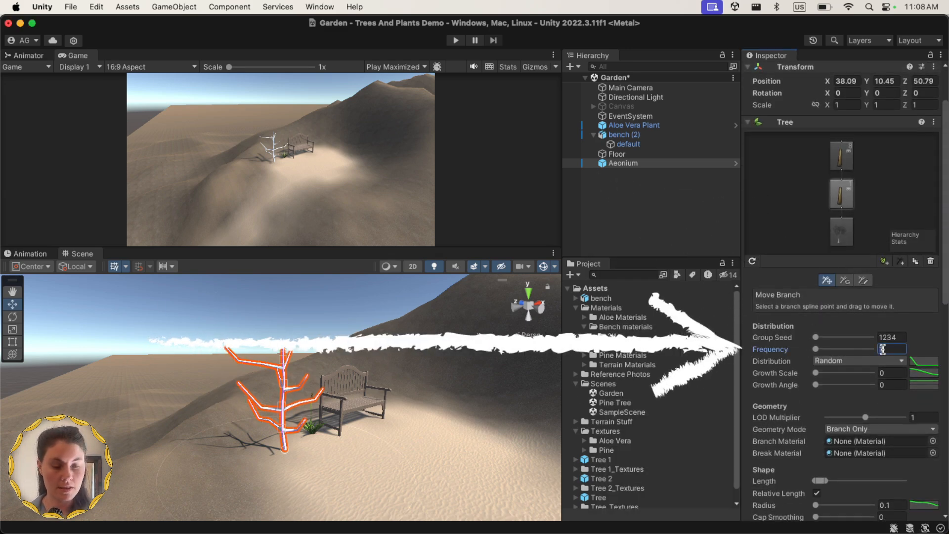
{"action": "type", "text": "3"}
{"action": "left_click", "coordinate": [930, 361]}
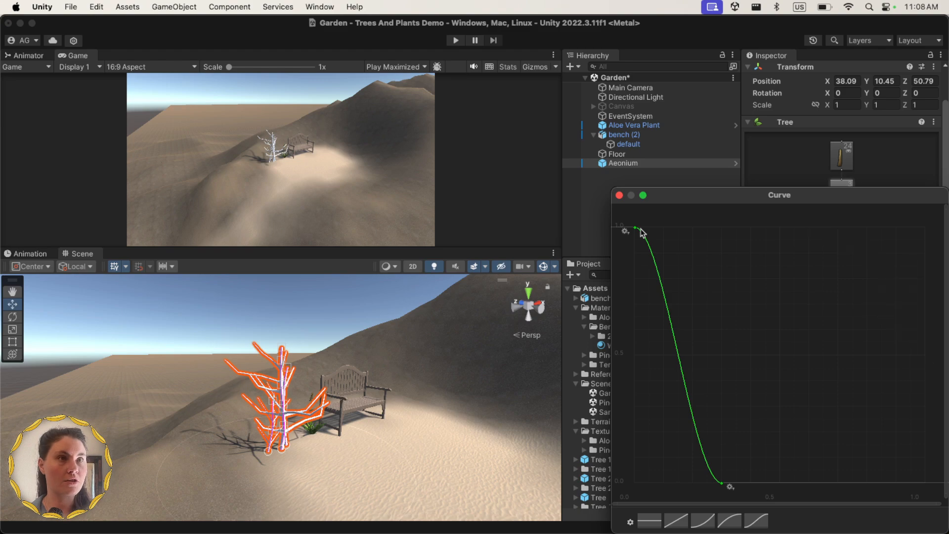
{"action": "left_click_drag", "start_coordinate": [722, 484], "coordinate": [625, 488]}
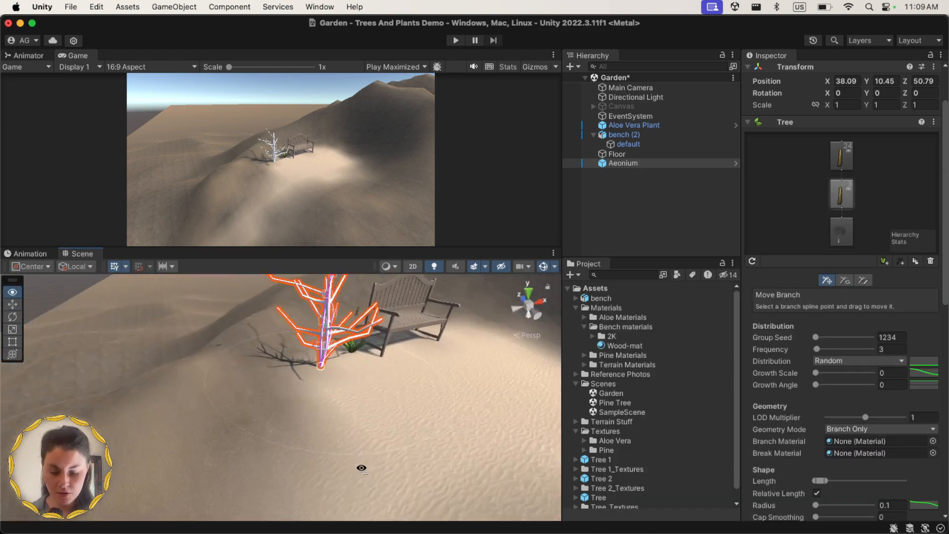
Increase the trunk group's Crinkliness to bend the trunks away from each other
{"action": "scroll", "coordinate": [361, 467], "scroll_direction": "up", "scroll_amount": 3}
{"action": "left_click_drag", "start_coordinate": [361, 467], "coordinate": [398, 440], "text": "alt"}
{"action": "scroll", "coordinate": [401, 380], "scroll_direction": "up", "scroll_amount": 2}
{"action": "scroll", "coordinate": [400, 440], "scroll_direction": "down", "scroll_amount": 3}
{"action": "scroll", "coordinate": [399, 421], "scroll_direction": "down", "scroll_amount": 3}
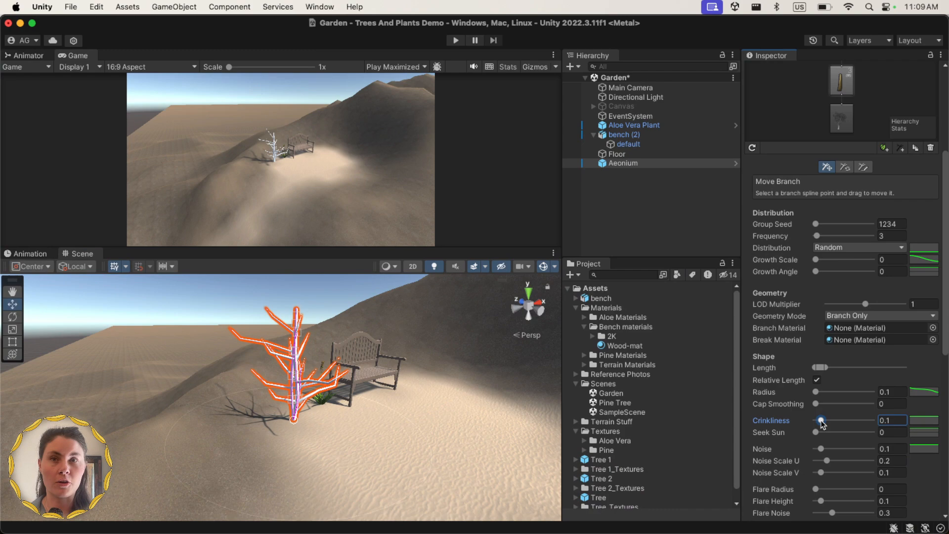
{"action": "left_click_drag", "start_coordinate": [821, 422], "coordinate": [842, 425]}
{"action": "left_click_drag", "start_coordinate": [378, 458], "coordinate": [368, 387], "text": "alt"}
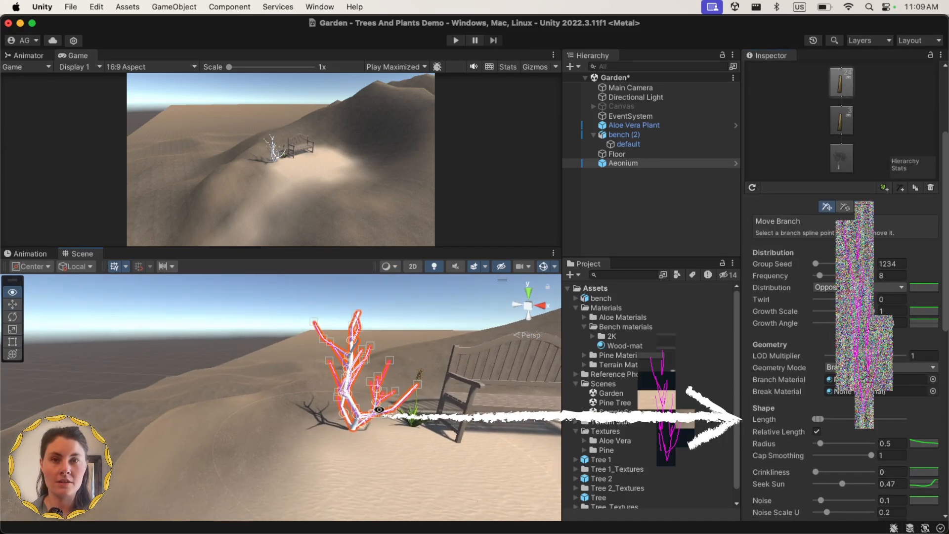
Inspect the bare plant up close, then select the Aeonium and add a leaf group to its upper branch group
{"action": "left_click_drag", "start_coordinate": [379, 409], "coordinate": [358, 411], "text": "alt"}
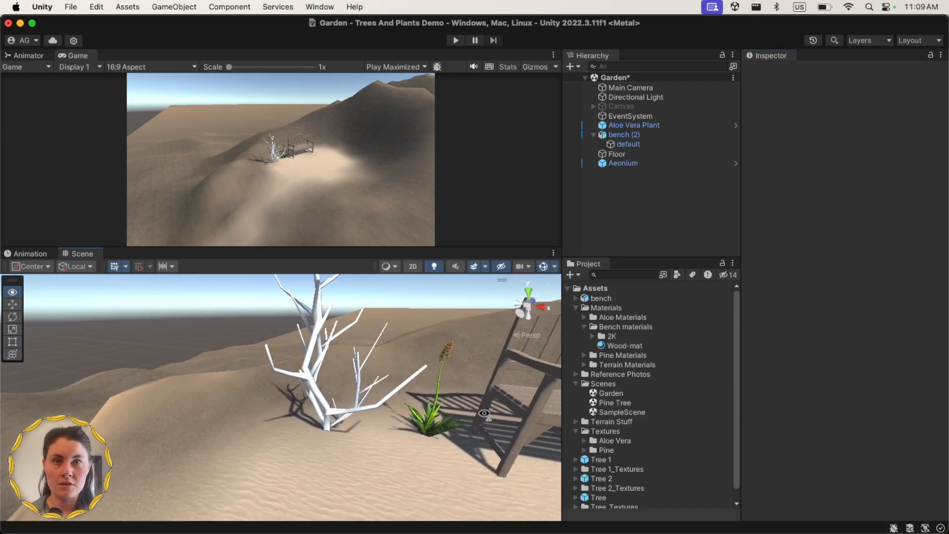
{"action": "left_click_drag", "start_coordinate": [445, 381], "coordinate": [466, 374], "text": "alt"}
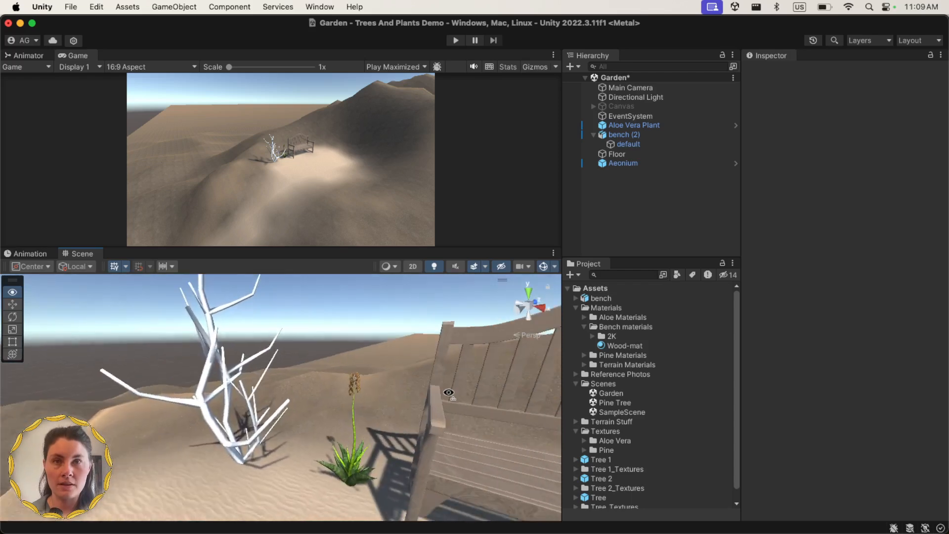
{"action": "left_click", "coordinate": [623, 164]}
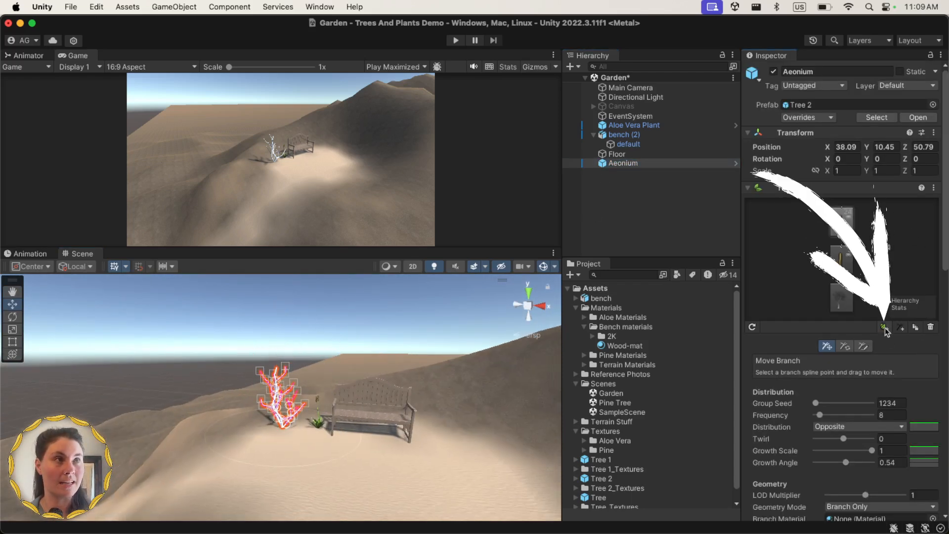
{"action": "left_click", "coordinate": [884, 327]}
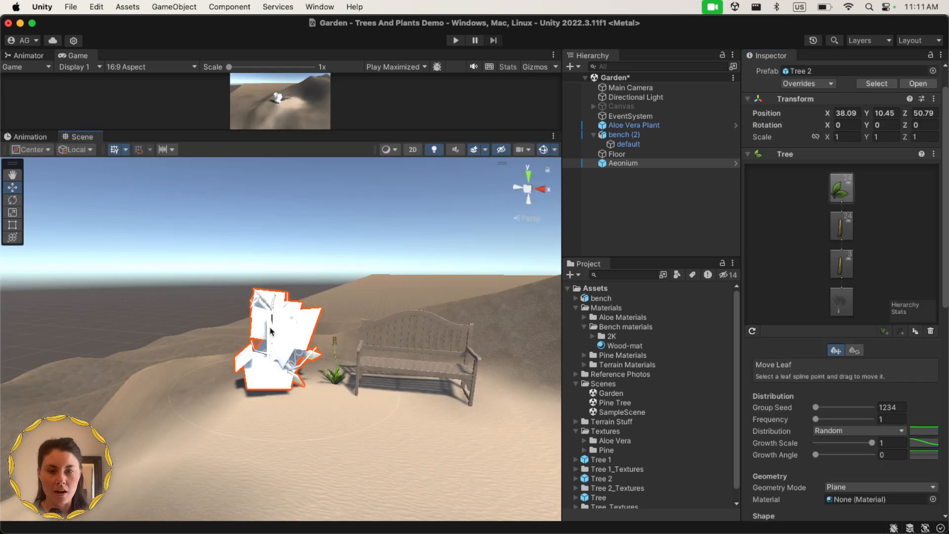
Move the start point of the leaves' Distribution curve to the far end at 0 and set the leaf Frequency to 27
{"action": "scroll", "coordinate": [250, 279], "scroll_direction": "up", "scroll_amount": 5}
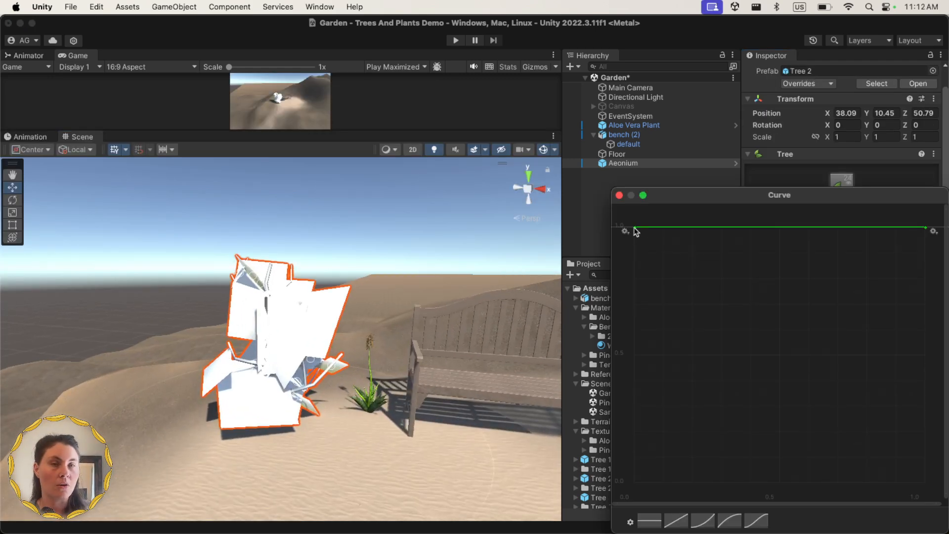
{"action": "left_click_drag", "start_coordinate": [635, 228], "coordinate": [923, 487]}
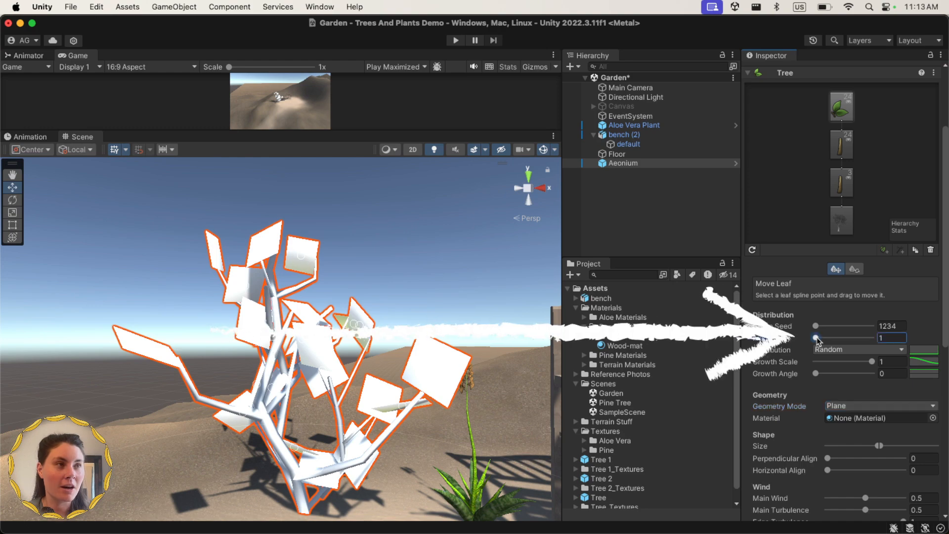
{"action": "left_click_drag", "start_coordinate": [818, 338], "coordinate": [831, 339]}
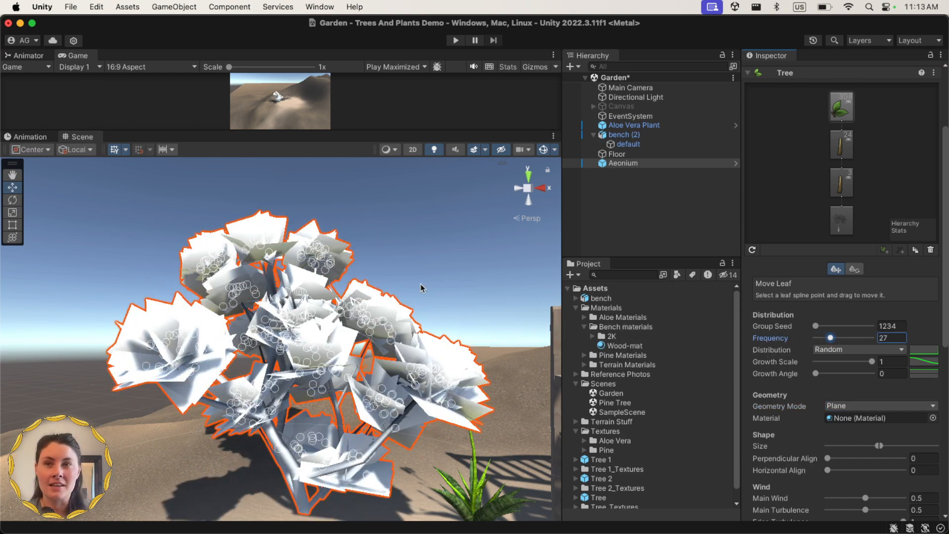
Reduce the leaf group's Size and inspect the leaf clusters at the branch tips from above
{"action": "scroll", "coordinate": [786, 400], "scroll_direction": "down", "scroll_amount": 3}
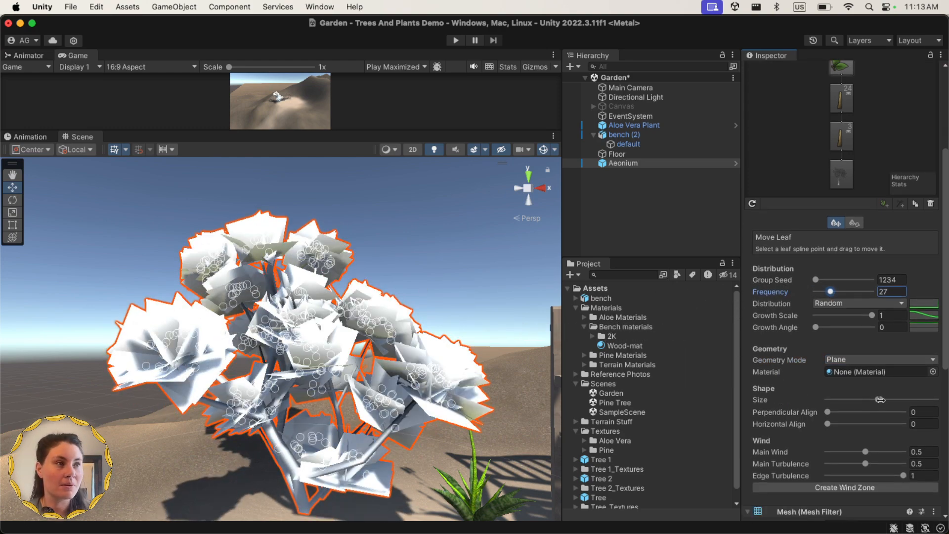
{"action": "mouse_move", "coordinate": [878, 399]}
{"action": "left_mouse_down"}
{"action": "mouse_move", "coordinate": [835, 399]}
{"action": "mouse_move", "coordinate": [865, 399]}
{"action": "left_mouse_up"}
{"action": "mouse_move", "coordinate": [459, 299]}
{"action": "right_mouse_down"}
{"action": "mouse_move", "coordinate": [475, 241]}
{"action": "mouse_move", "coordinate": [470, 345]}
{"action": "mouse_move", "coordinate": [441, 420]}
{"action": "right_mouse_up"}
{"action": "key", "text": "w"}
{"action": "key", "text": "s"}
{"action": "key", "text": "w"}
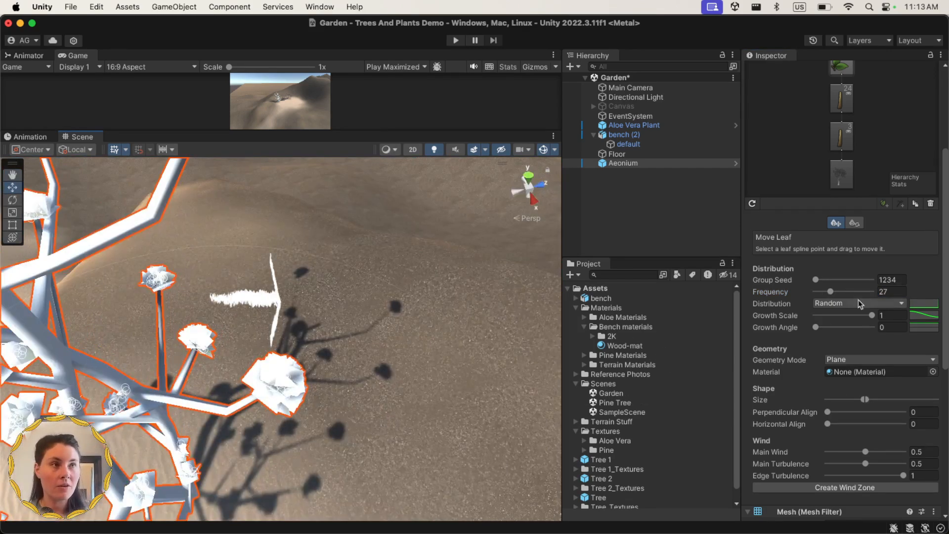
Set the leaf group's Distribution to Alternate
{"action": "left_click", "coordinate": [859, 301]}
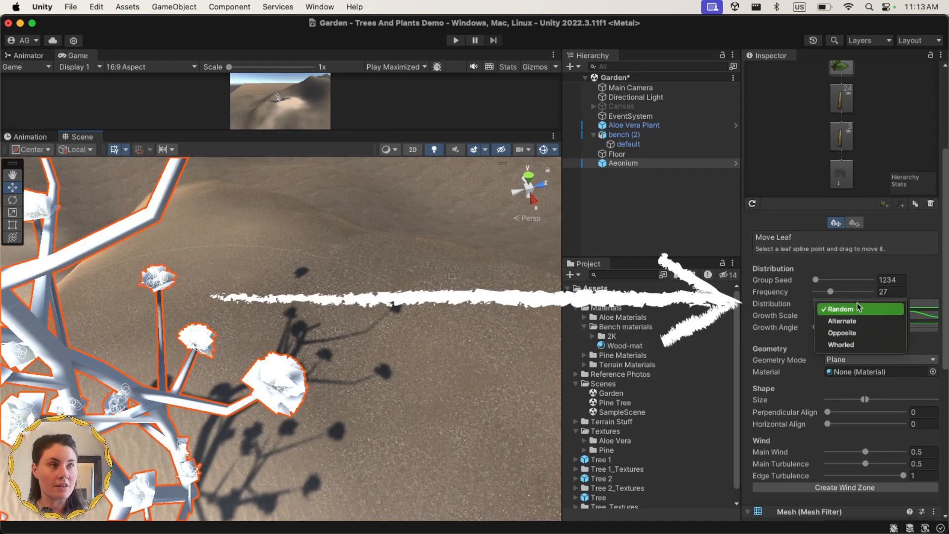
{"action": "left_click", "coordinate": [857, 320]}
{"action": "left_click", "coordinate": [859, 303]}
{"action": "left_click", "coordinate": [858, 322]}
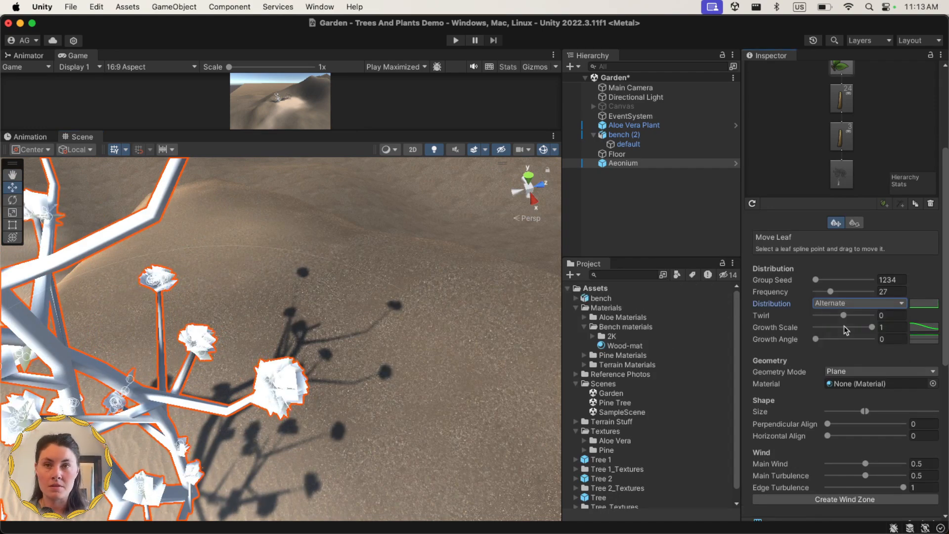
Set the leaf group's Distribution to Whorled with a Frequency of 24
{"action": "left_click", "coordinate": [859, 303]}
{"action": "left_click", "coordinate": [858, 326]}
{"action": "right_click_drag", "start_coordinate": [460, 366], "coordinate": [527, 248]}
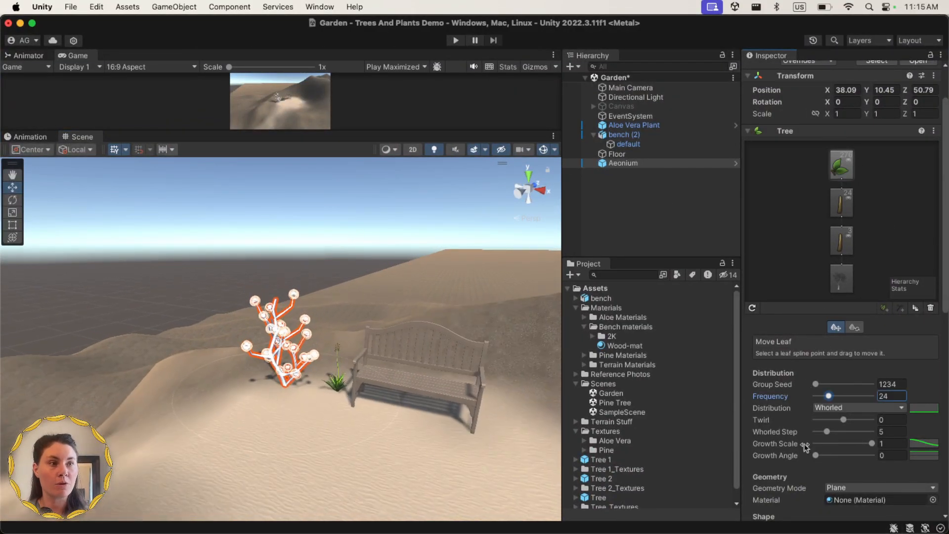
Increase the leaf group's Size slightly and inspect the enlarged rosettes up close
{"action": "scroll", "coordinate": [804, 443], "scroll_direction": "down", "scroll_amount": 5}
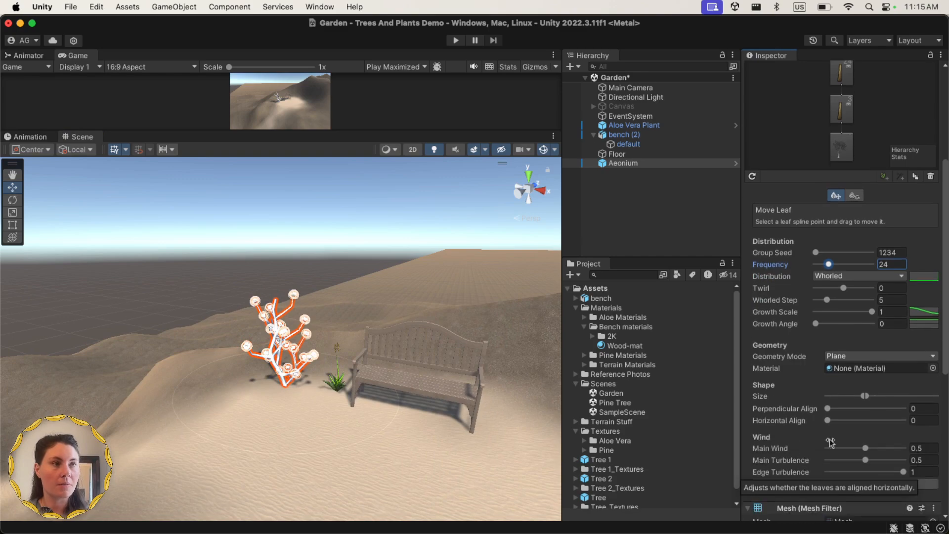
{"action": "left_click_drag", "start_coordinate": [865, 396], "coordinate": [871, 396]}
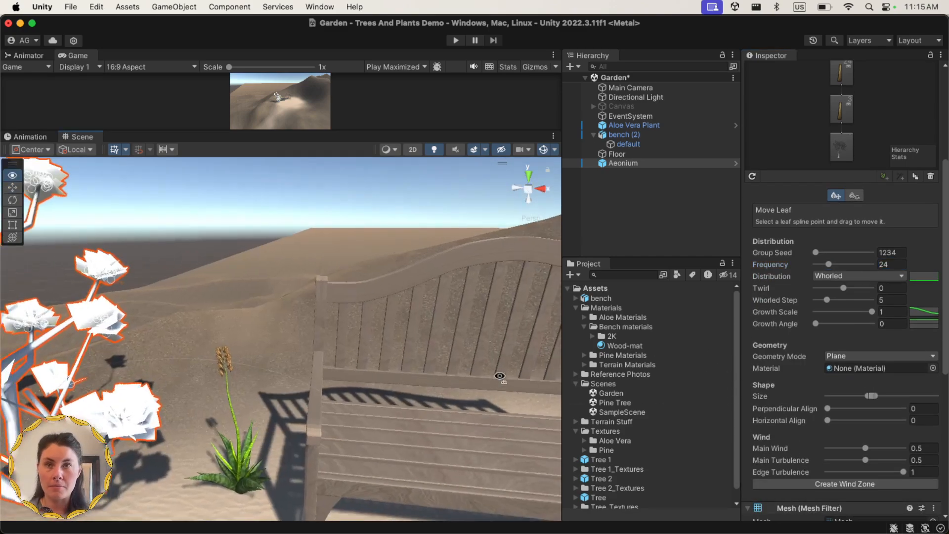
{"action": "key", "text": "a"}
{"action": "right_click_drag", "start_coordinate": [502, 376], "coordinate": [375, 363]}
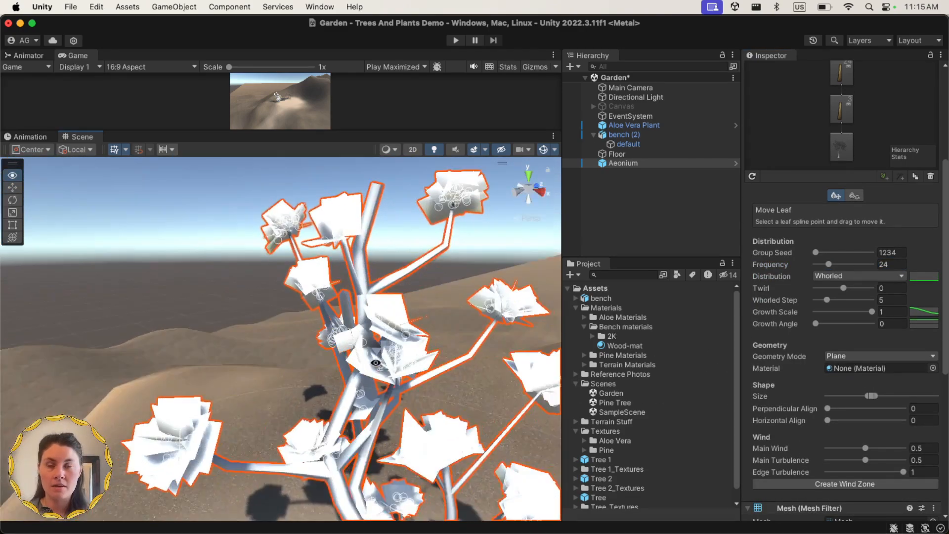
Select the upper branch group that carries the leaves and set its Radius to 5
{"action": "left_click", "coordinate": [841, 74]}
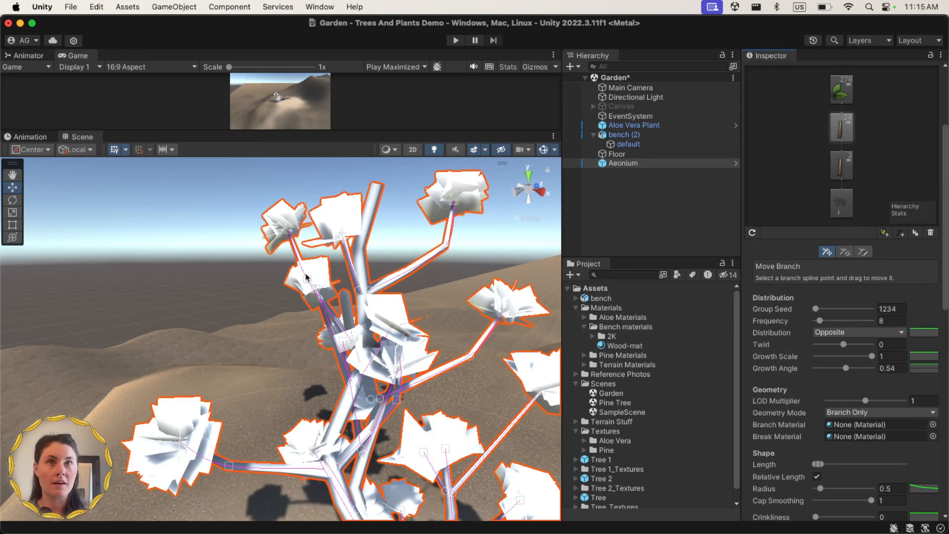
{"action": "scroll", "coordinate": [900, 438], "scroll_direction": "down", "scroll_amount": 5}
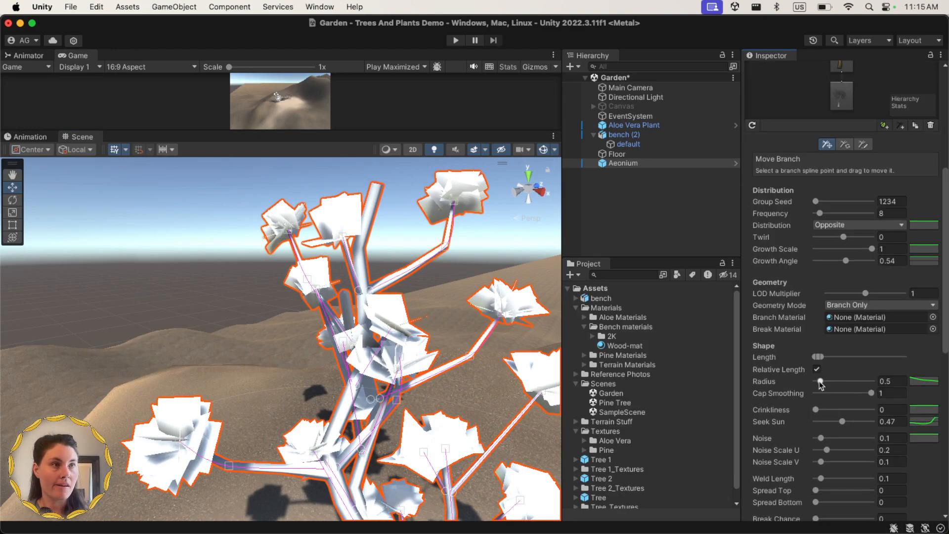
{"action": "left_click_drag", "start_coordinate": [820, 383], "coordinate": [872, 383]}
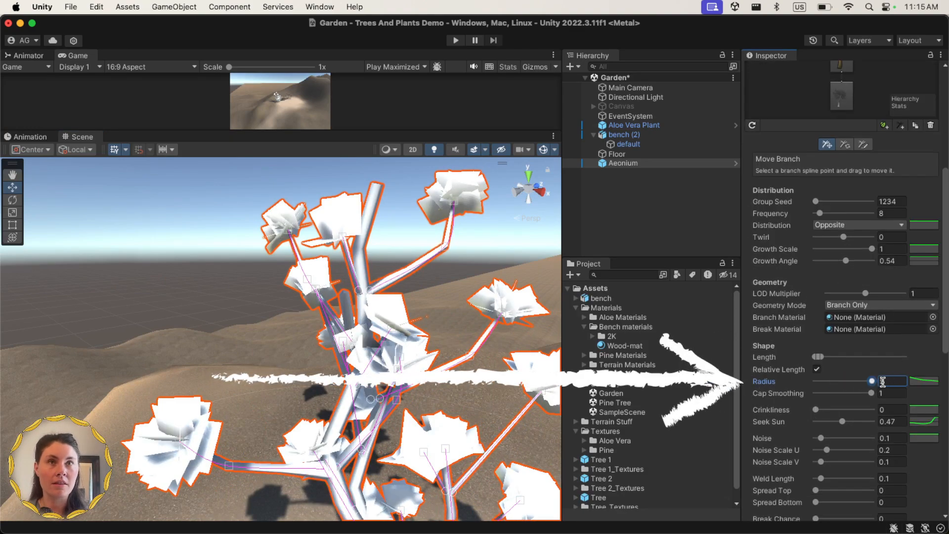
Add a point in the dip near the start of the upper branch group's Radius curve and raise it slightly
{"action": "mouse_move", "coordinate": [479, 308]}
{"action": "left_mouse_down", "text": "alt"}
{"action": "mouse_move", "coordinate": [471, 360]}
{"action": "mouse_move", "coordinate": [435, 356]}
{"action": "left_mouse_up", "text": "alt"}
{"action": "left_click", "coordinate": [923, 380]}
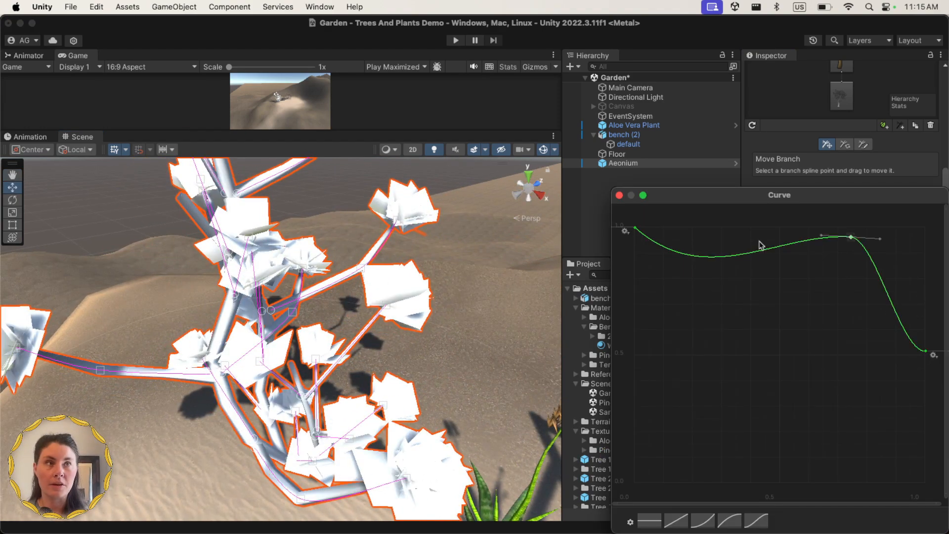
{"action": "double_click", "coordinate": [718, 256]}
{"action": "left_click_drag", "start_coordinate": [717, 256], "coordinate": [715, 241]}
{"action": "left_click_drag", "start_coordinate": [437, 330], "coordinate": [409, 318], "text": "alt"}
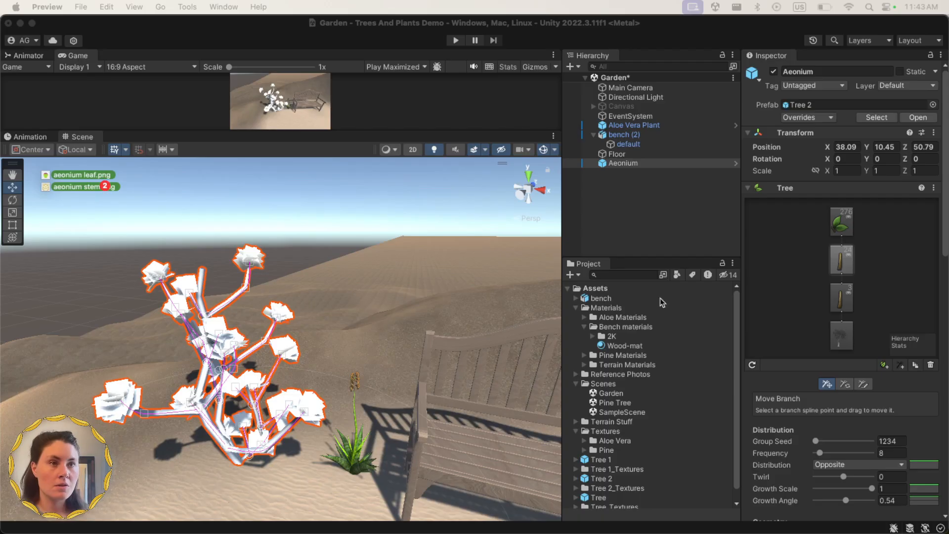
Import the aeonium leaf and aeonium stem images into an Aeonium folder under Textures and apply Alpha Is Transparency to the leaf texture
{"action": "left_click_drag", "start_coordinate": [771, 429], "coordinate": [613, 435]}
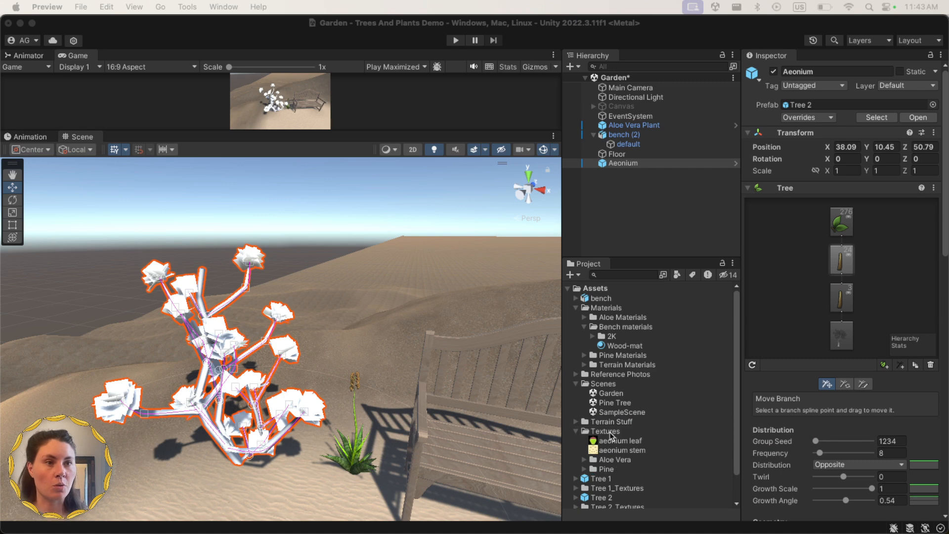
{"action": "left_click", "coordinate": [662, 451]}
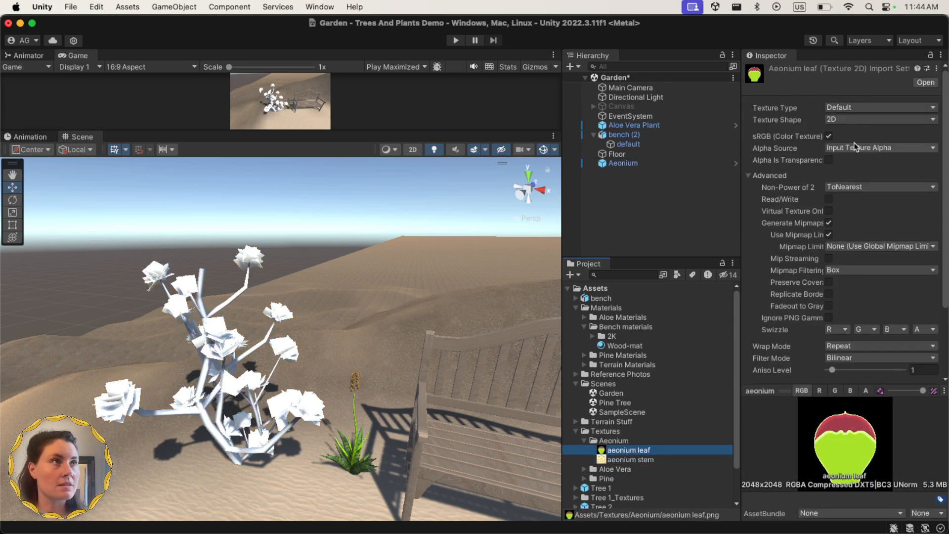
{"action": "left_click", "coordinate": [828, 160]}
{"action": "scroll", "coordinate": [904, 282], "scroll_direction": "down", "scroll_amount": 3}
{"action": "left_click", "coordinate": [925, 373]}
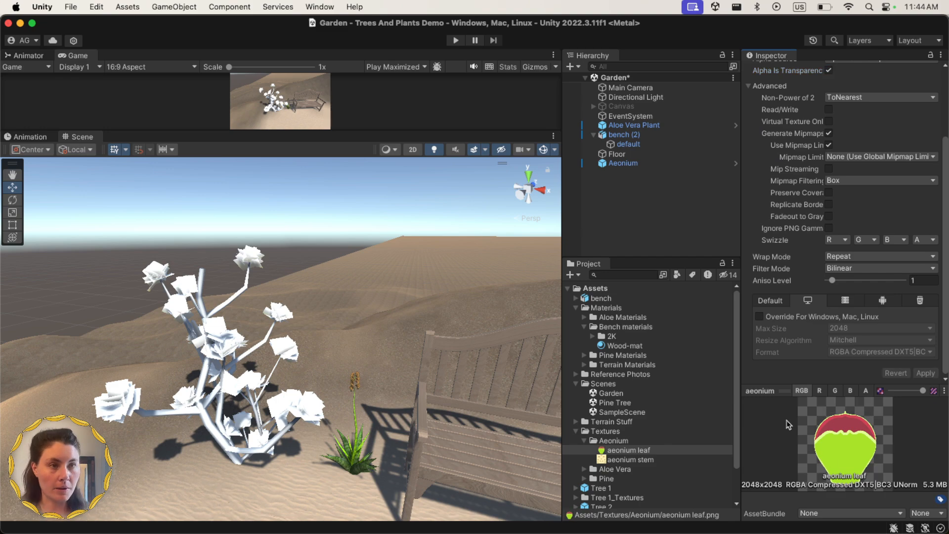
Create a folder named Aeonium Mat inside the Materials folder
{"action": "left_click", "coordinate": [616, 317]}
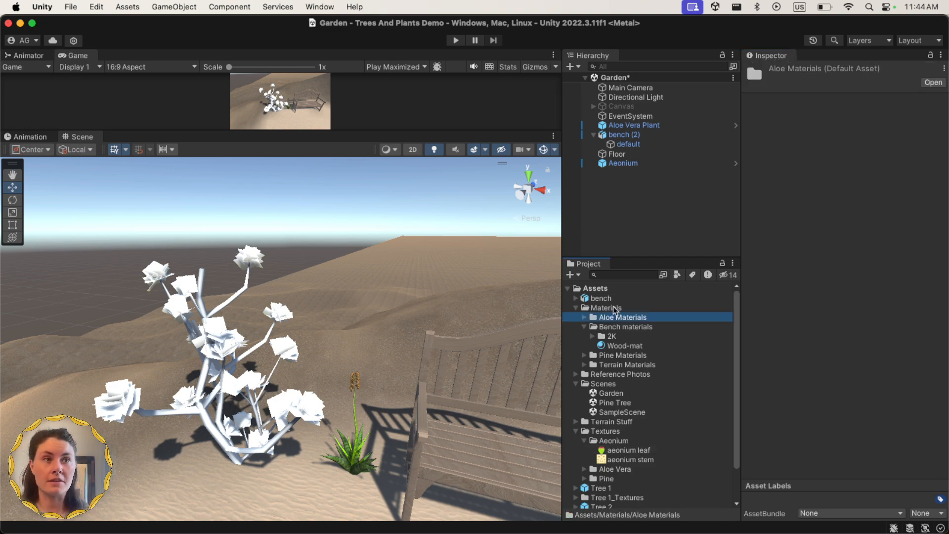
{"action": "right_click", "coordinate": [615, 309]}
{"action": "mouse_move", "coordinate": [648, 167]}
{"action": "left_click", "coordinate": [815, 17]}
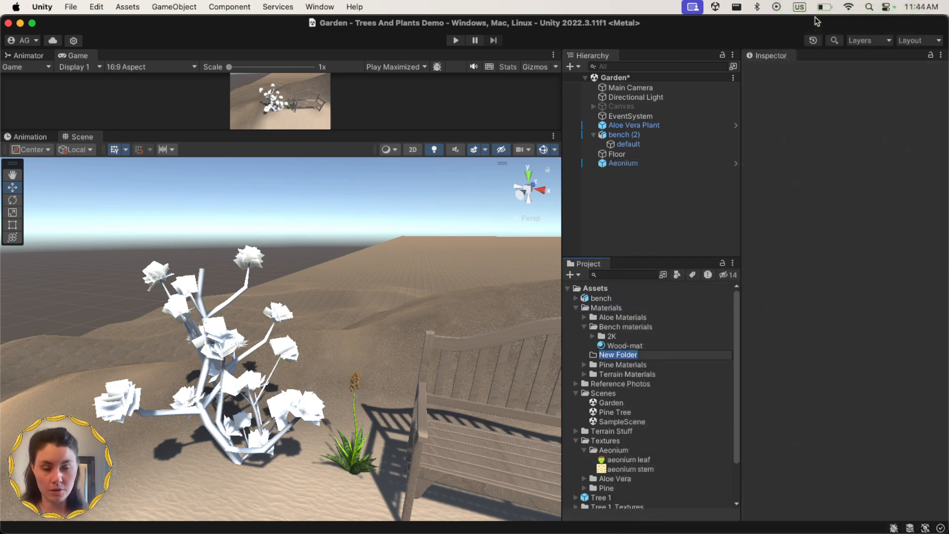
Create a material named AeoniumFlower_mat in the Aeonium Mat folder
{"action": "right_click", "coordinate": [627, 317]}
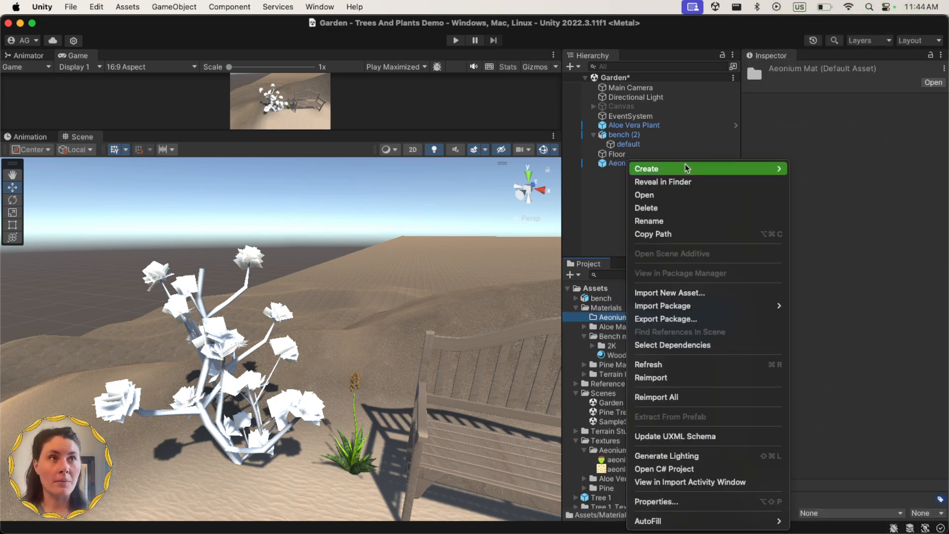
{"action": "mouse_move", "coordinate": [685, 165]}
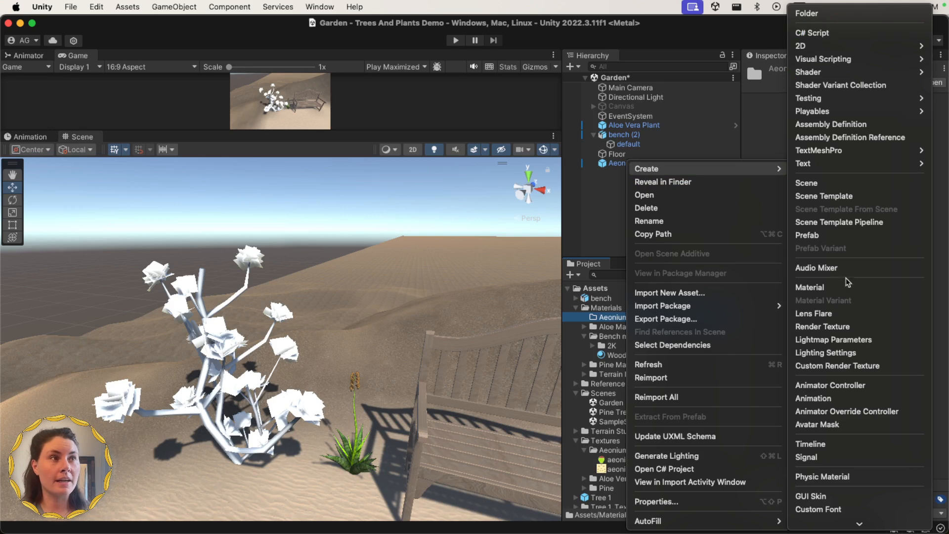
{"action": "left_click", "coordinate": [836, 288]}
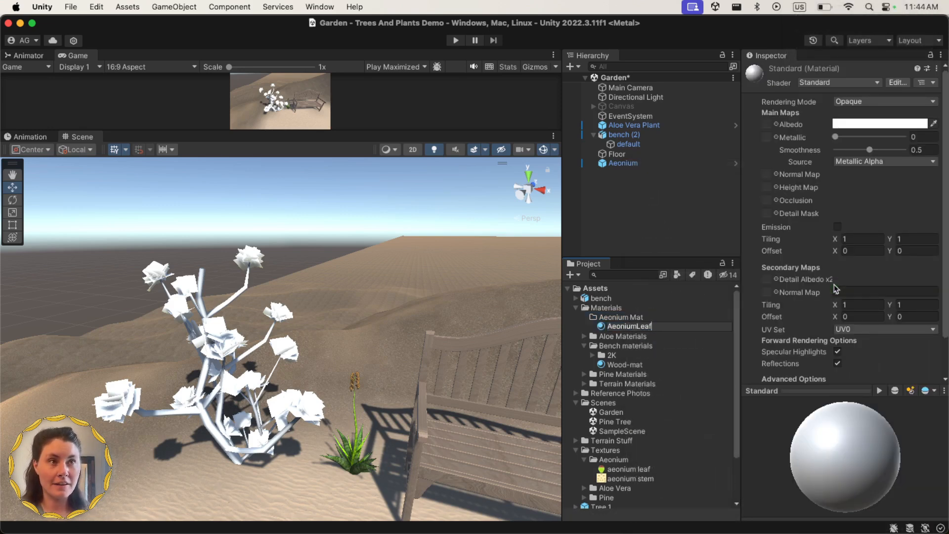
{"action": "type", "text": "AeoniumFlower_ma"}
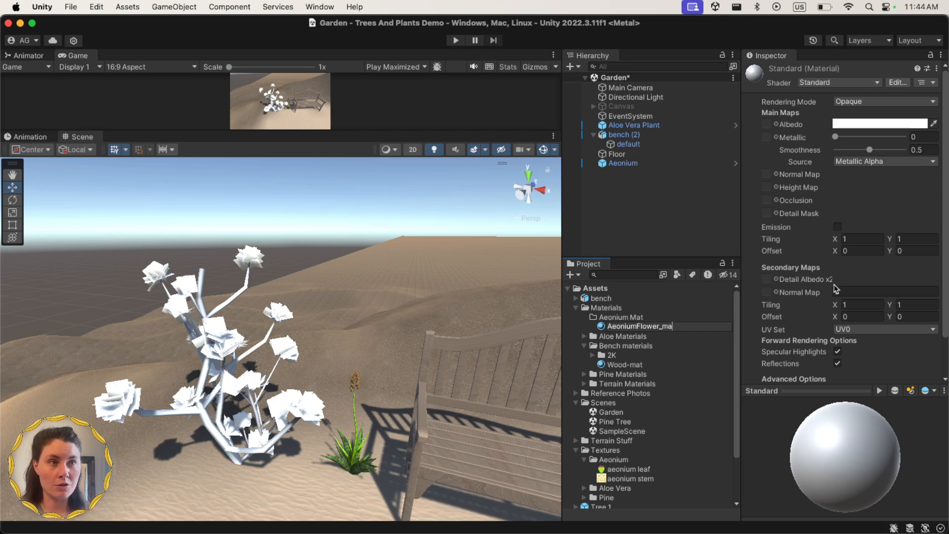
{"action": "type", "text": "t"}
{"action": "key", "text": "Return"}
Set the shader of AeoniumFlower_mat to Nature/Tree Creator Leaves Fast
{"action": "left_click", "coordinate": [836, 83]}
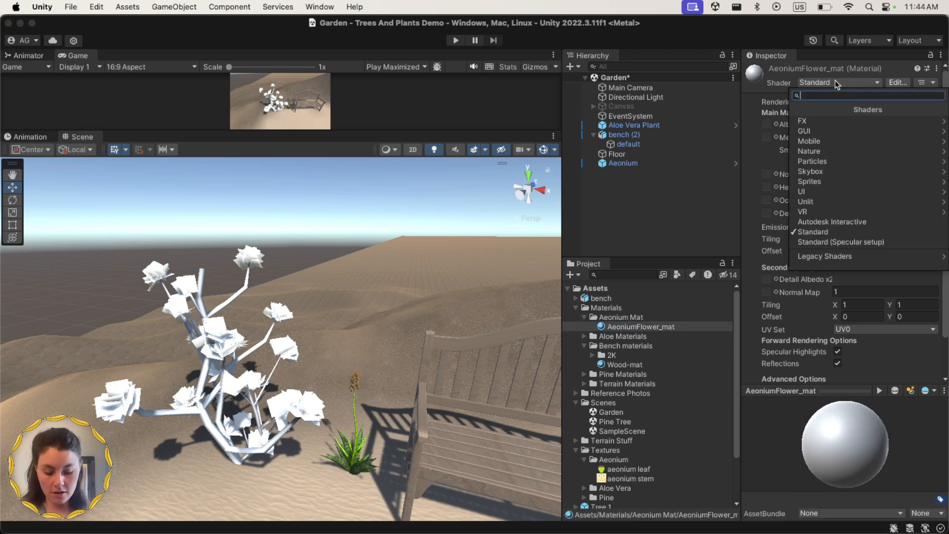
{"action": "type", "text": "leaves"}
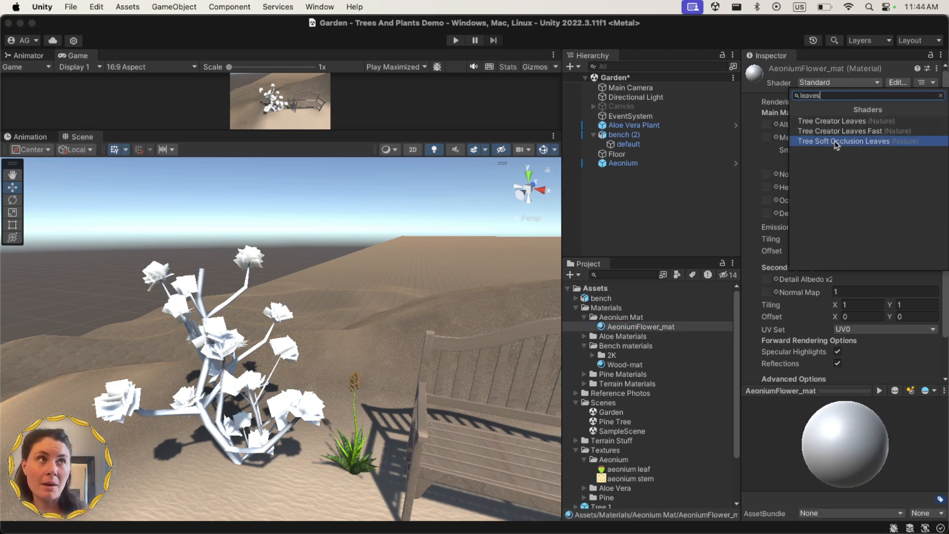
{"action": "left_click", "coordinate": [841, 132]}
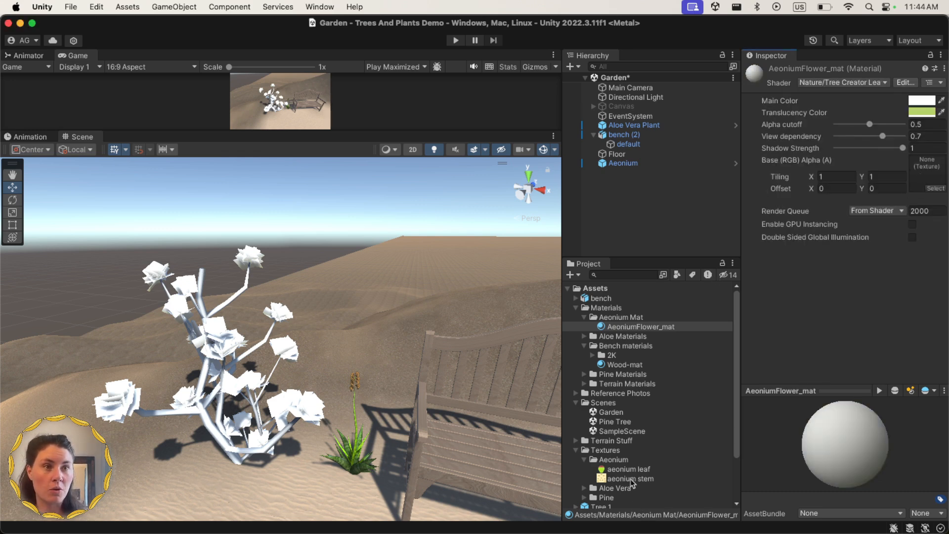
Assign the aeonium leaf texture to the Base (RGB) Alpha slot of AeoniumFlower_mat and rotate the material preview to check it
{"action": "left_click_drag", "start_coordinate": [627, 472], "coordinate": [947, 268]}
{"action": "left_click_drag", "start_coordinate": [922, 173], "coordinate": [922, 175]}
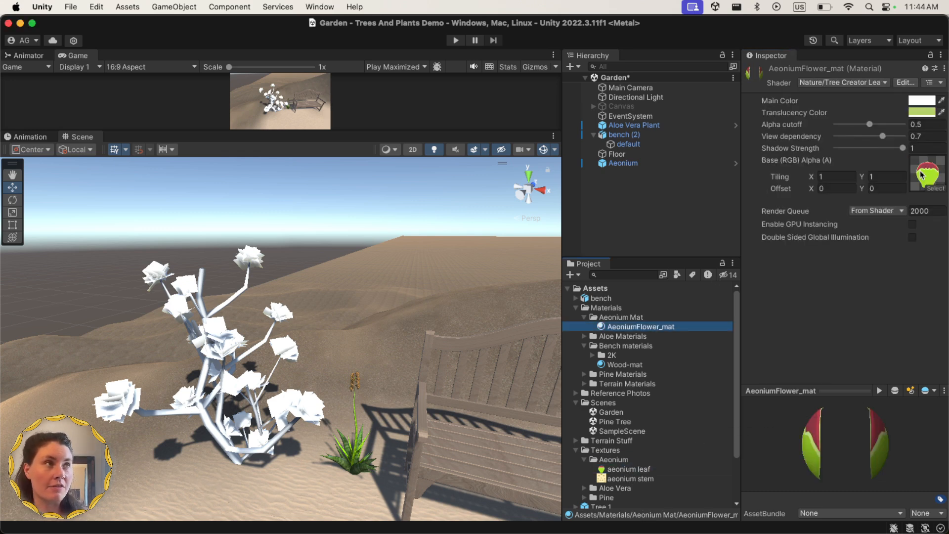
{"action": "left_click_drag", "start_coordinate": [849, 441], "coordinate": [887, 446]}
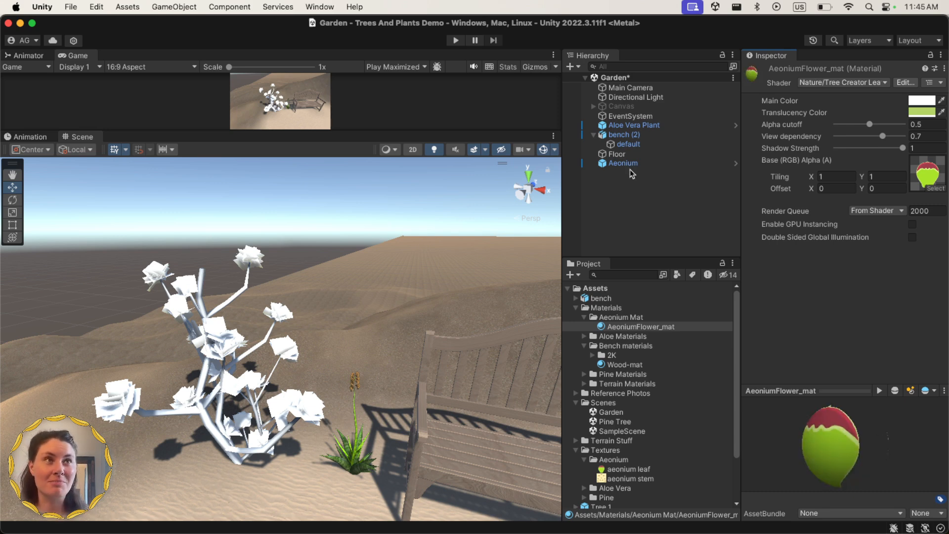
Create a second material named AeoniumStem_mat in the Aeonium Mat folder
{"action": "right_click", "coordinate": [624, 317]}
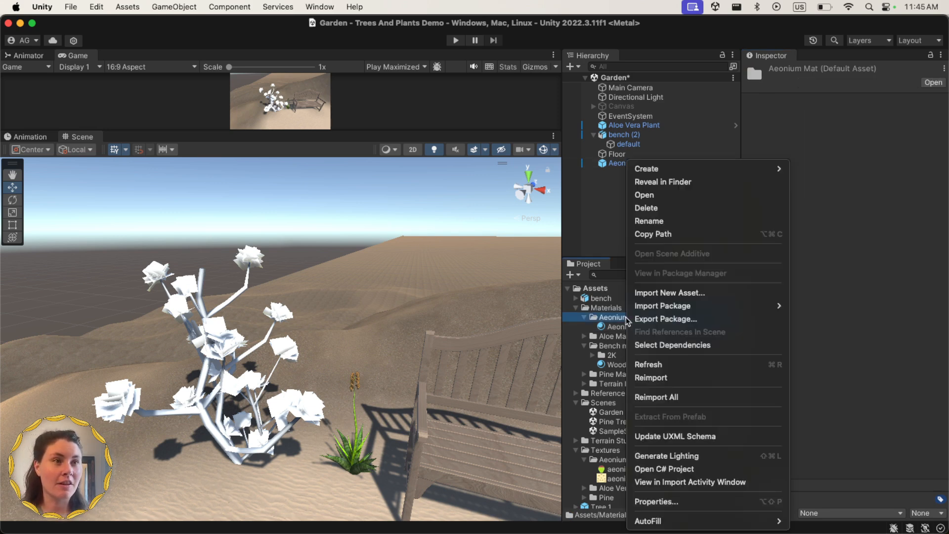
{"action": "mouse_move", "coordinate": [668, 168]}
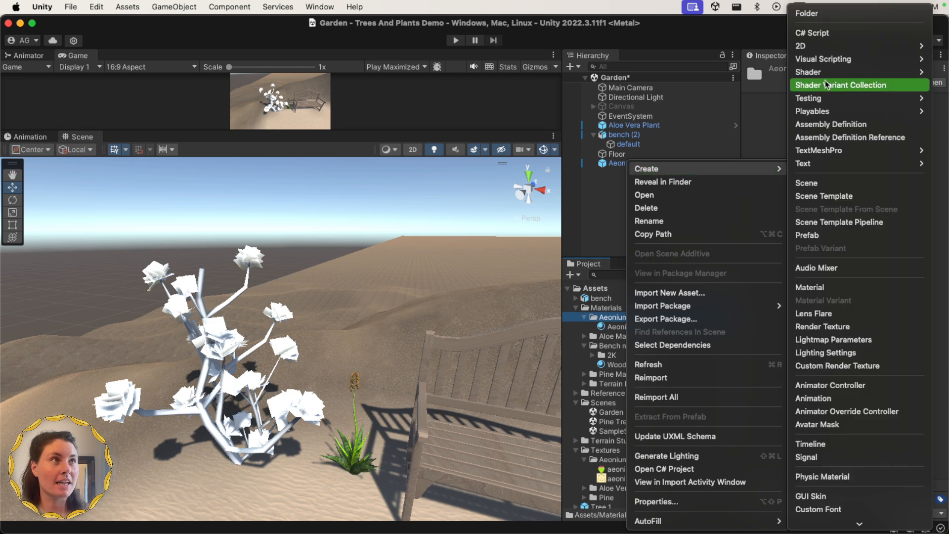
{"action": "left_click", "coordinate": [823, 285]}
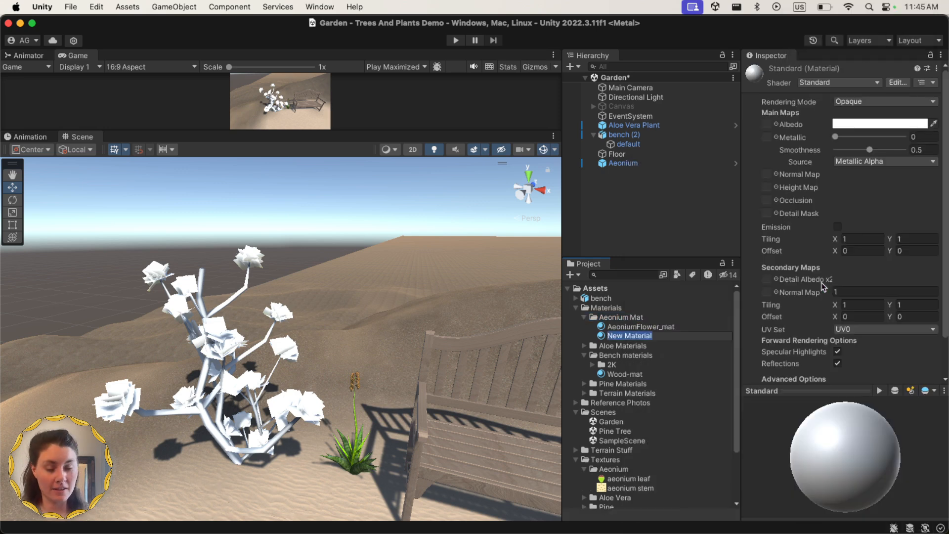
{"action": "type", "text": "AeoniumStem_mat"}
{"action": "key", "text": "Return"}
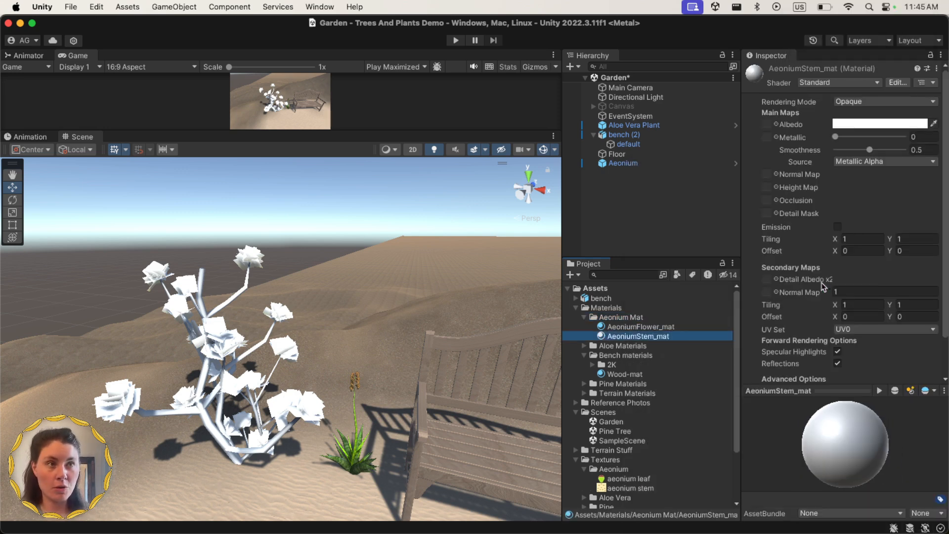
Give AeoniumStem_mat the Nature/Tree Creator Bark shader and assign the aeonium stem texture to its Base (RGB) Alpha slot
{"action": "left_click", "coordinate": [843, 81]}
{"action": "type", "text": "bark"}
{"action": "left_click", "coordinate": [837, 122]}
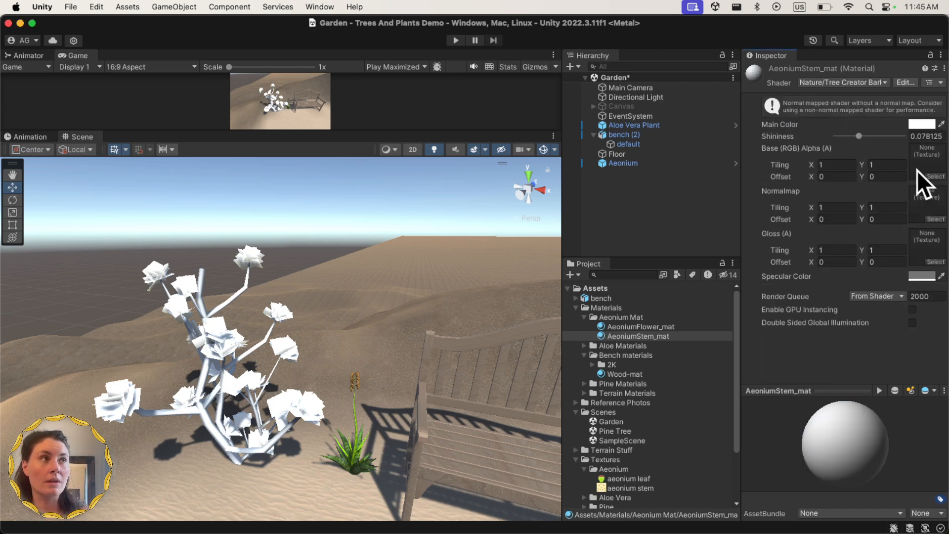
{"action": "left_click_drag", "start_coordinate": [628, 486], "coordinate": [930, 156]}
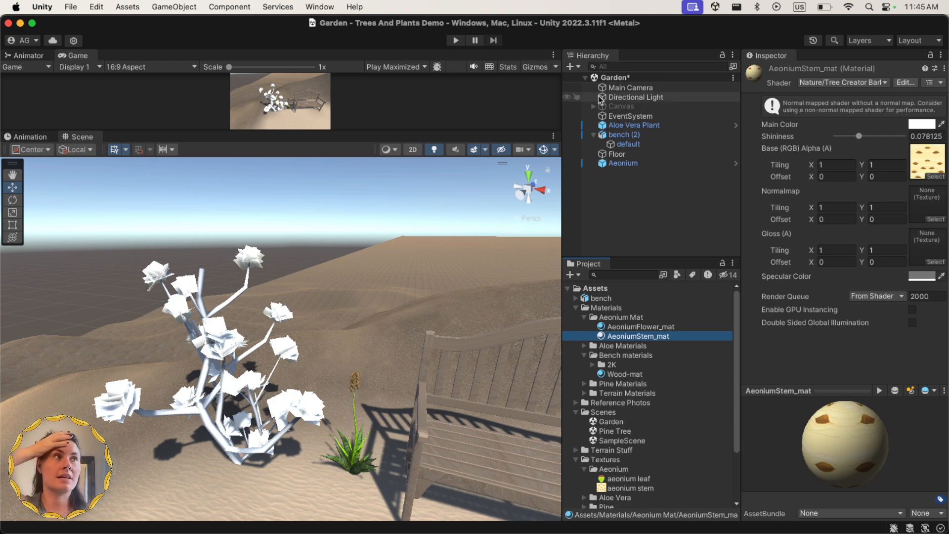
Assign AeoniumFlower_mat as the Material of the Aeonium's leaf group and inspect the textured rosettes
{"action": "left_click", "coordinate": [623, 163]}
{"action": "scroll", "coordinate": [840, 218], "scroll_direction": "down", "scroll_amount": 10}
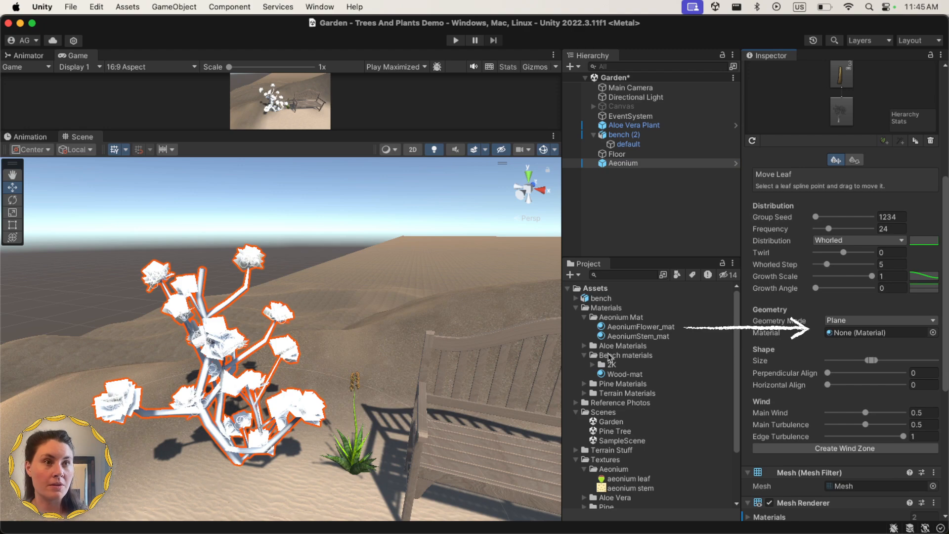
{"action": "left_click_drag", "start_coordinate": [603, 329], "coordinate": [881, 334]}
{"action": "scroll", "coordinate": [354, 336], "scroll_direction": "up", "scroll_amount": 6}
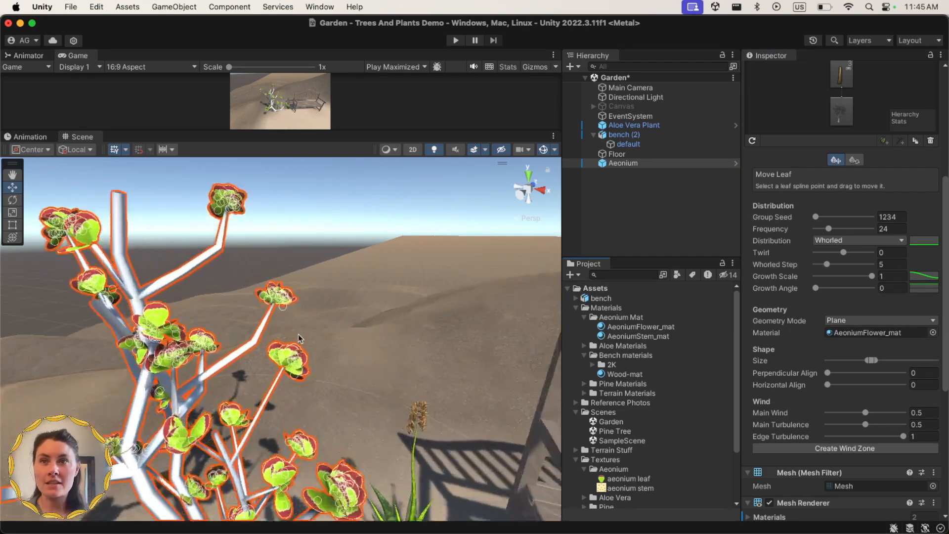
{"action": "scroll", "coordinate": [354, 336], "scroll_direction": "down", "scroll_amount": 6}
{"action": "scroll", "coordinate": [354, 336], "scroll_direction": "up", "scroll_amount": 10}
{"action": "scroll", "coordinate": [354, 336], "scroll_direction": "down", "scroll_amount": 5}
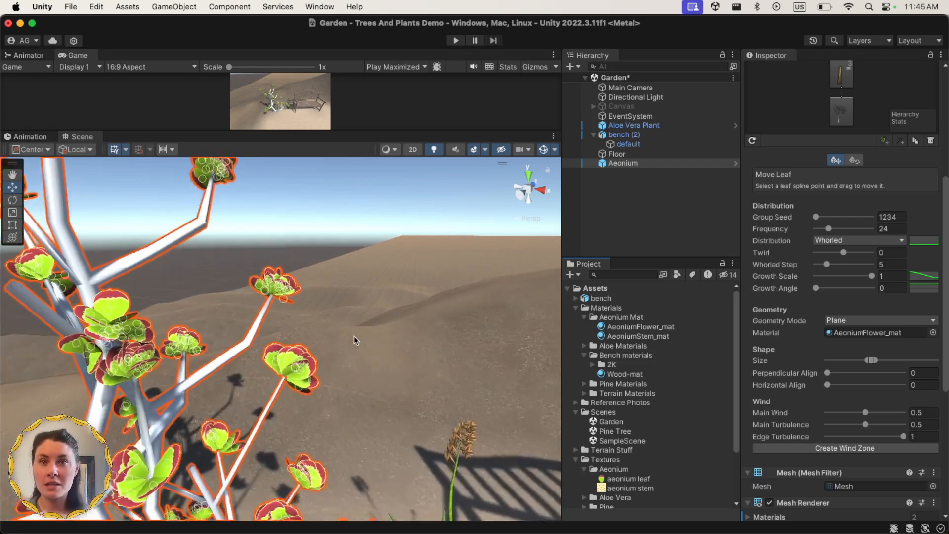
{"action": "right_click_drag", "start_coordinate": [354, 336], "coordinate": [291, 356]}
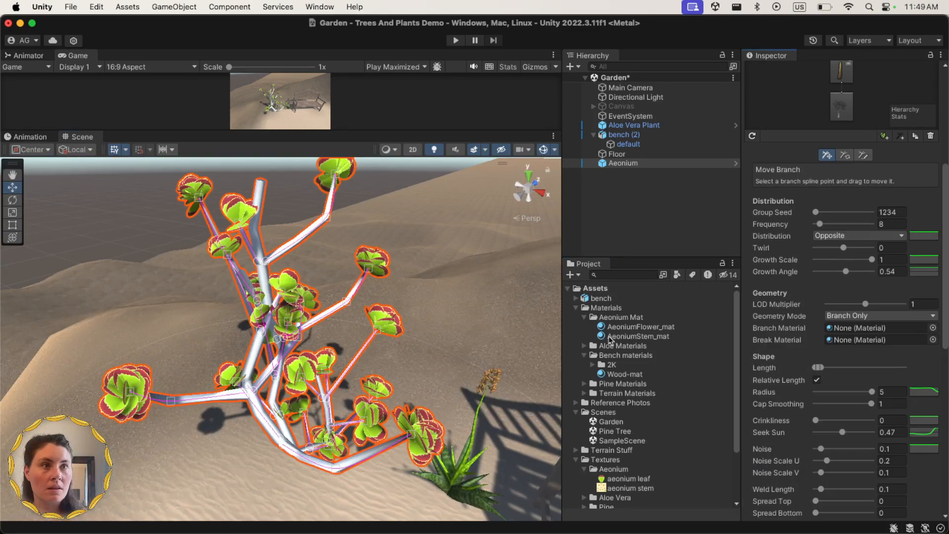
Assign AeoniumStem_mat as the Branch Material of the Aeonium's two branch groups
{"action": "left_click_drag", "start_coordinate": [793, 346], "coordinate": [853, 332]}
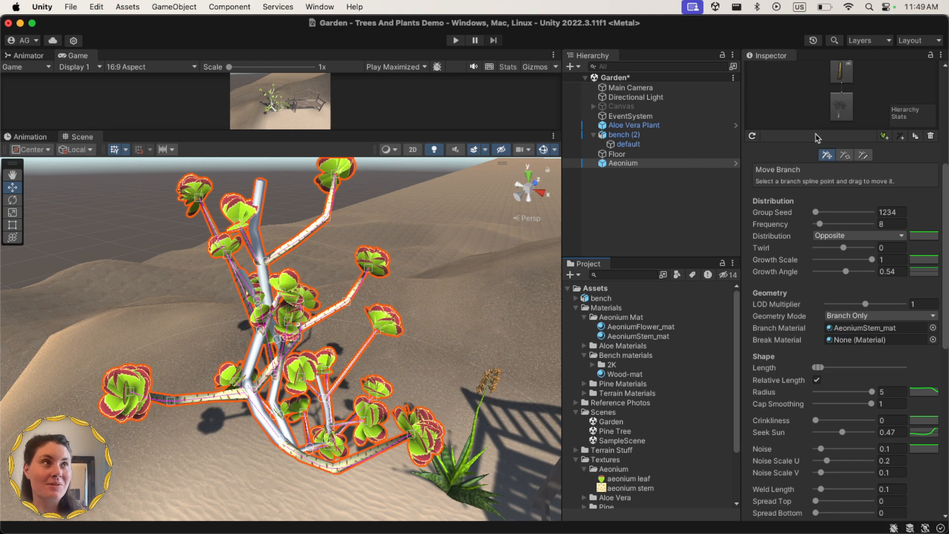
{"action": "left_click", "coordinate": [839, 150]}
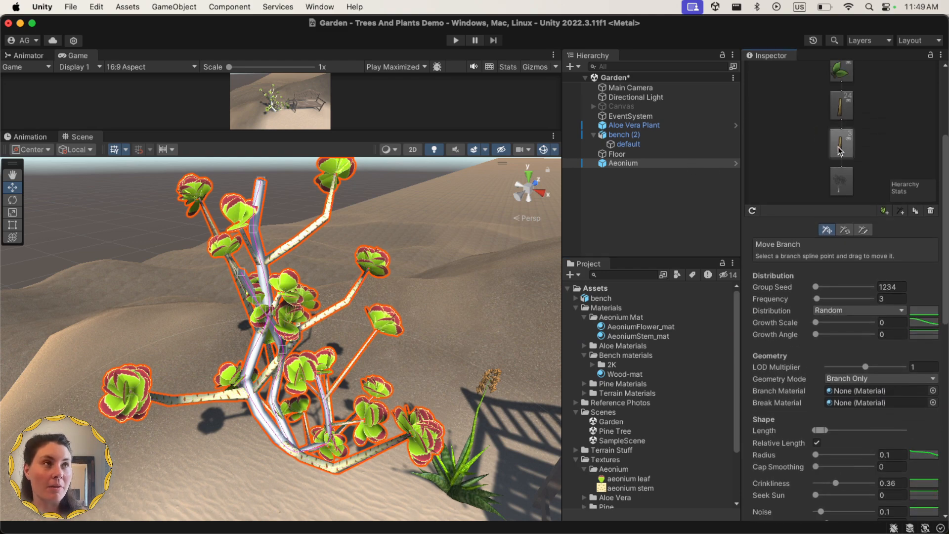
{"action": "scroll", "coordinate": [838, 287], "scroll_direction": "down", "scroll_amount": 4}
{"action": "left_click_drag", "start_coordinate": [618, 335], "coordinate": [864, 294]}
{"action": "left_click", "coordinate": [409, 314]}
{"action": "scroll", "coordinate": [380, 305], "scroll_direction": "up", "scroll_amount": 3}
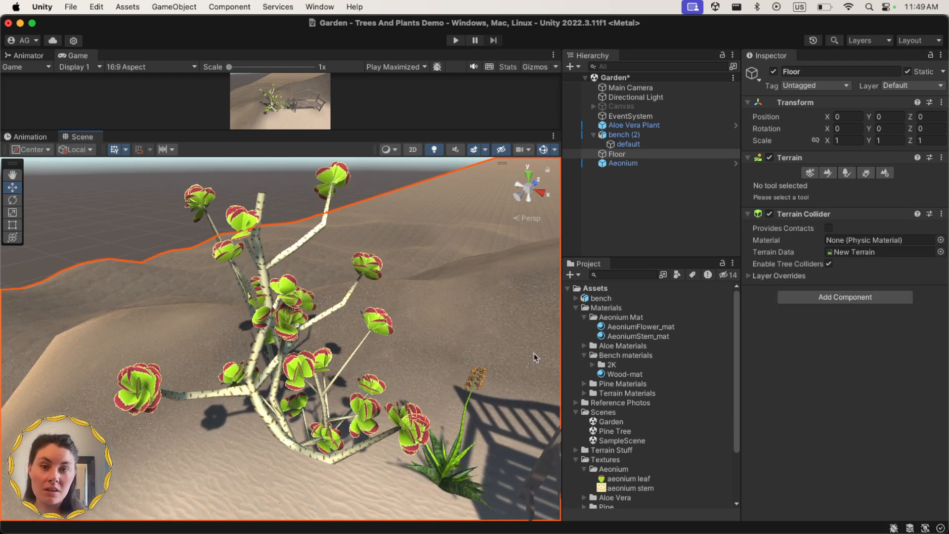
Set the Main Color of AeoniumStem_mat to light grey BCBBBB and reselect the Aeonium to refresh its tree
{"action": "left_click", "coordinate": [627, 336]}
{"action": "left_click", "coordinate": [917, 124]}
{"action": "left_click", "coordinate": [849, 203]}
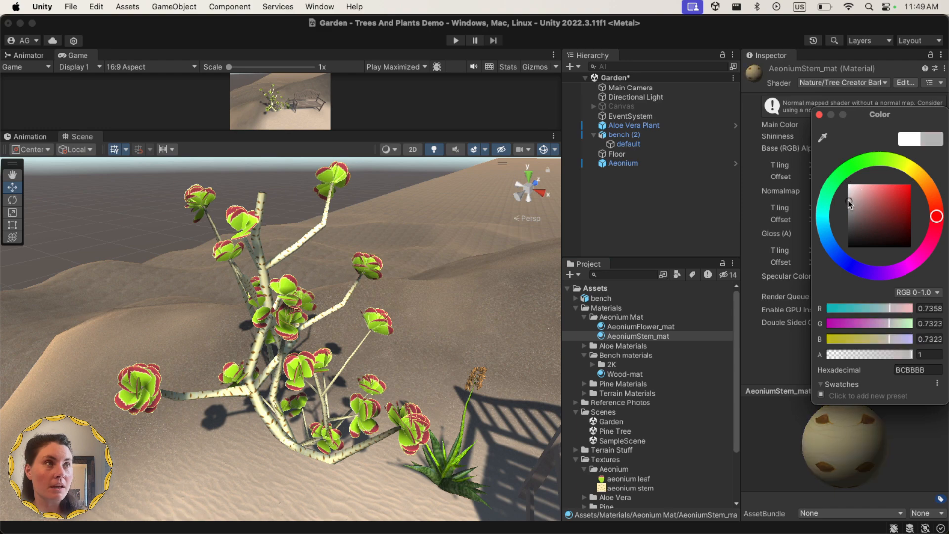
{"action": "left_click", "coordinate": [819, 115]}
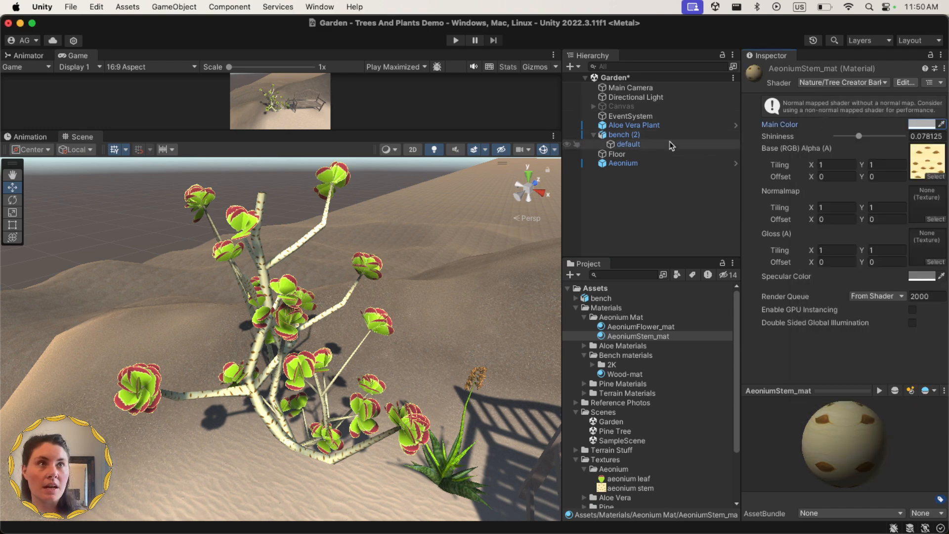
{"action": "left_click", "coordinate": [726, 164]}
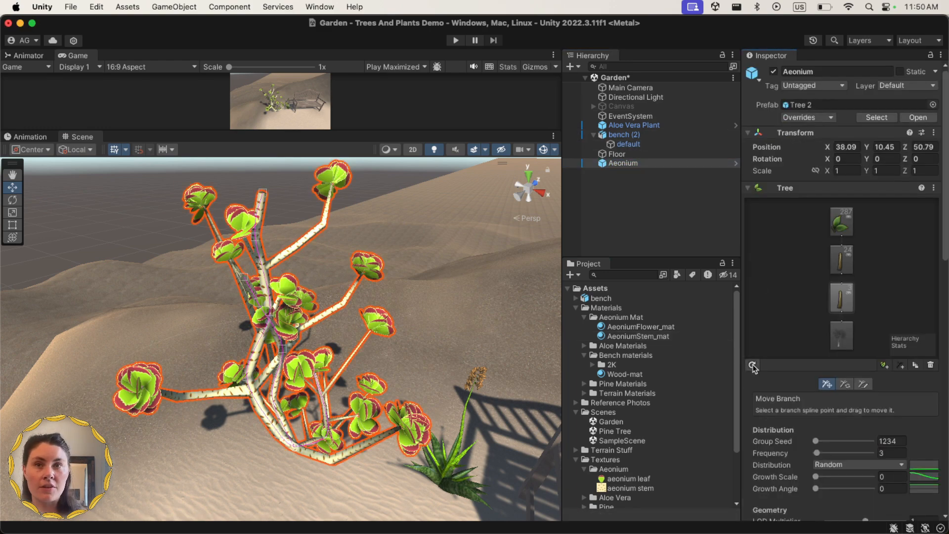
Set the Perpendicular Align of the Aeonium's leaf group to 0.359 and inspect the rosettes up close
{"action": "left_click", "coordinate": [451, 341]}
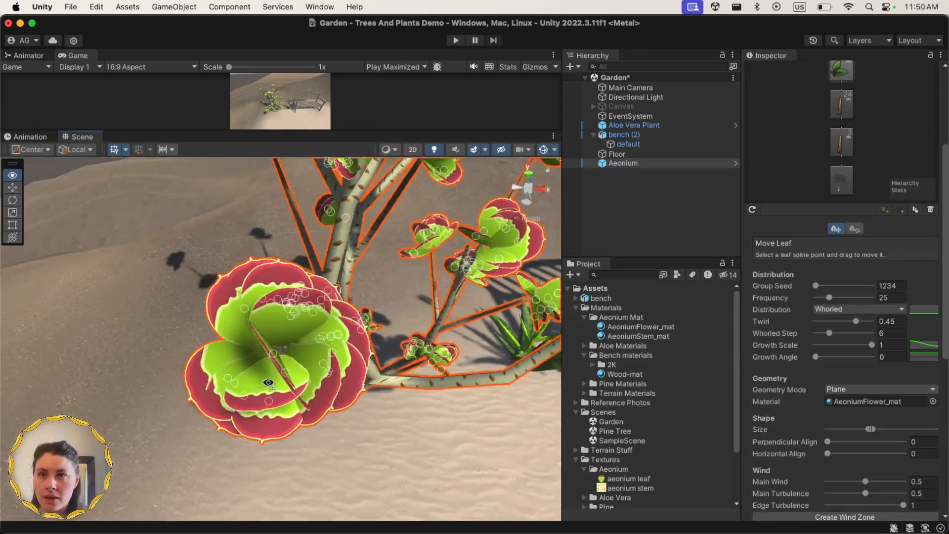
{"action": "right_click_drag", "start_coordinate": [204, 381], "coordinate": [240, 335]}
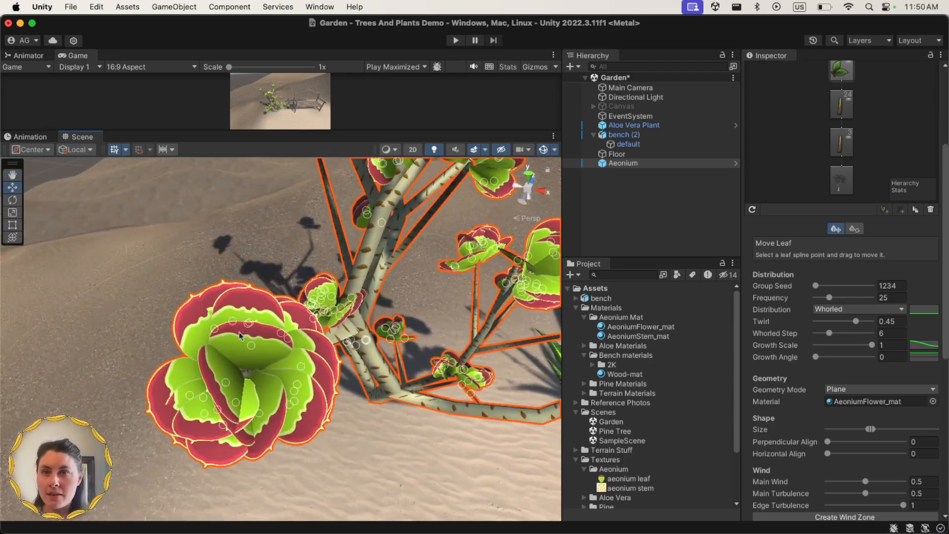
{"action": "right_click_drag", "start_coordinate": [316, 385], "coordinate": [115, 354]}
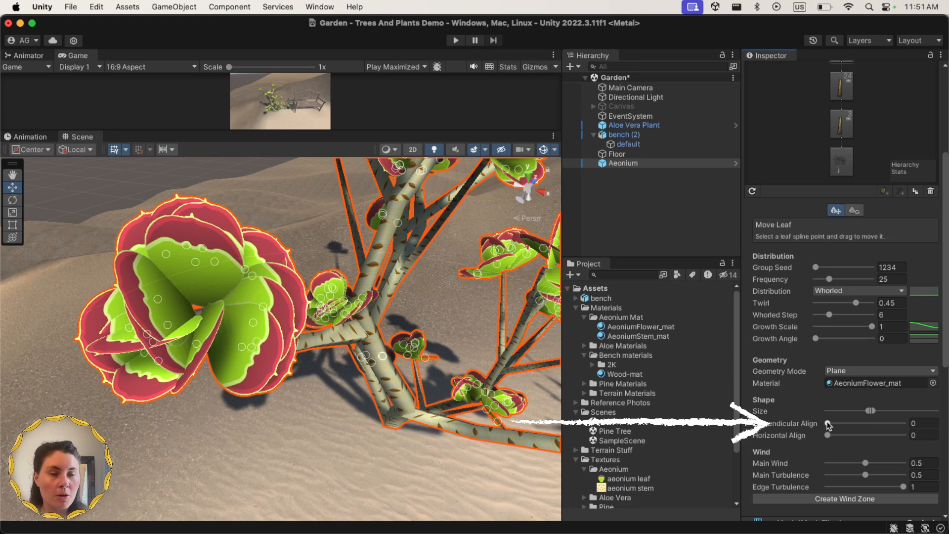
{"action": "left_click_drag", "start_coordinate": [828, 422], "coordinate": [852, 420]}
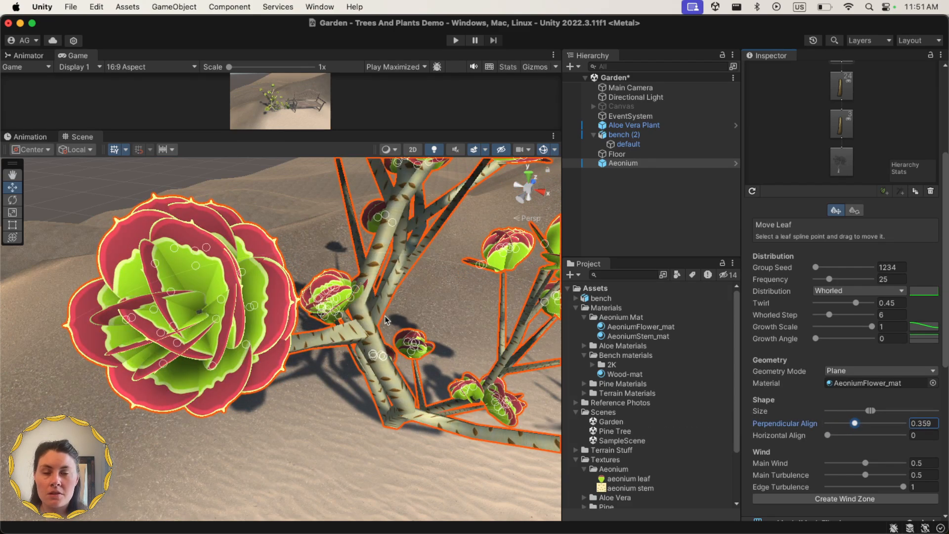
{"action": "right_click_drag", "start_coordinate": [439, 314], "coordinate": [253, 285]}
{"action": "key", "text": "d"}
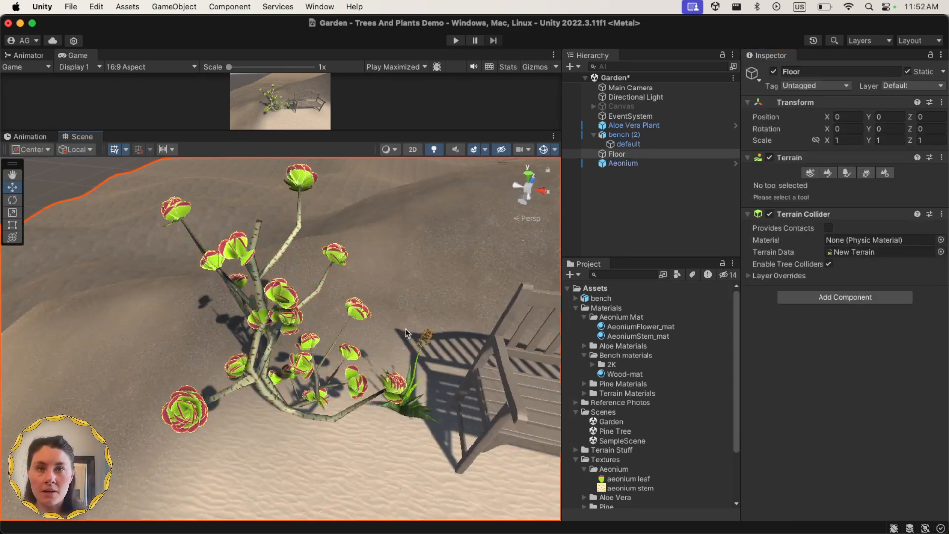
Scale the Aeonium to 0.5 on the X, Y and Z axes and compare it with the aloe and bench
{"action": "right_click_drag", "start_coordinate": [390, 393], "coordinate": [219, 287]}
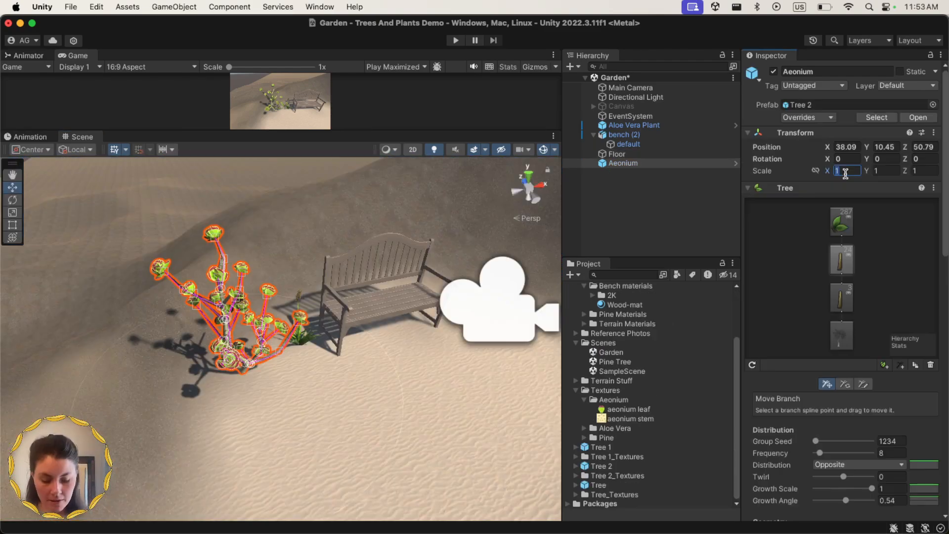
{"action": "type", "text": ".5"}
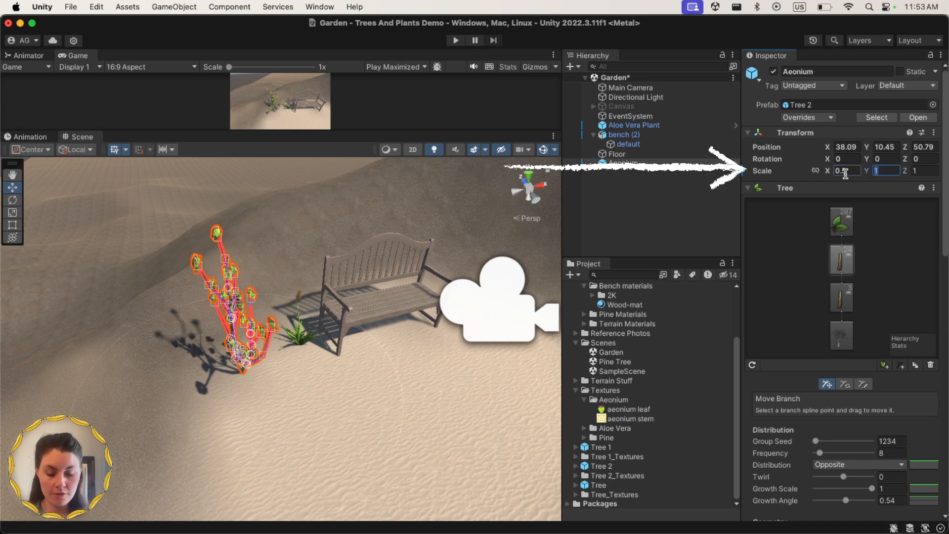
{"action": "type", "text": ".5"}
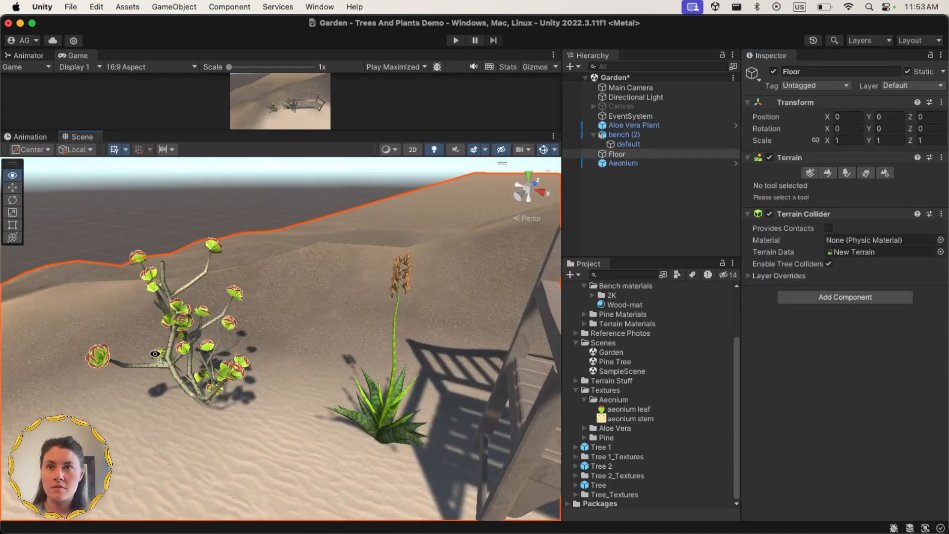
{"action": "left_click_drag", "start_coordinate": [262, 355], "coordinate": [276, 358], "text": "alt"}
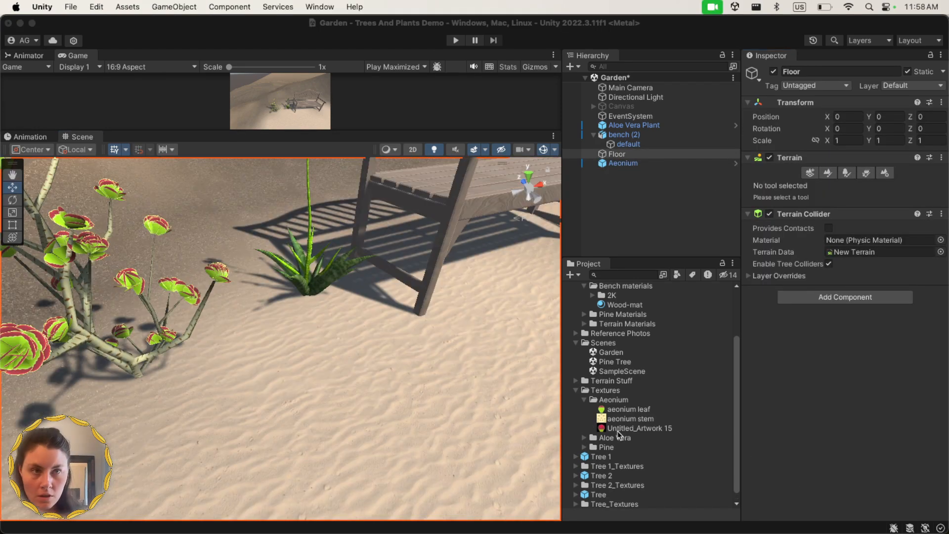
Replace the Base (RGB) Alpha texture of AeoniumFlower_mat with Untitled_Artwork 15 and refresh the Aeonium's tree
{"action": "left_click", "coordinate": [618, 428]}
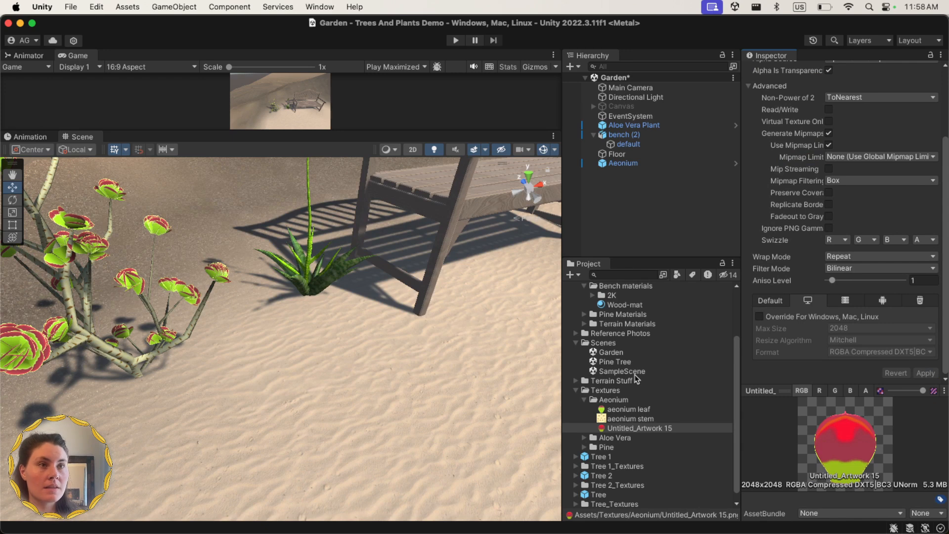
{"action": "scroll", "coordinate": [637, 320], "scroll_direction": "up", "scroll_amount": 5}
{"action": "left_click", "coordinate": [631, 328]}
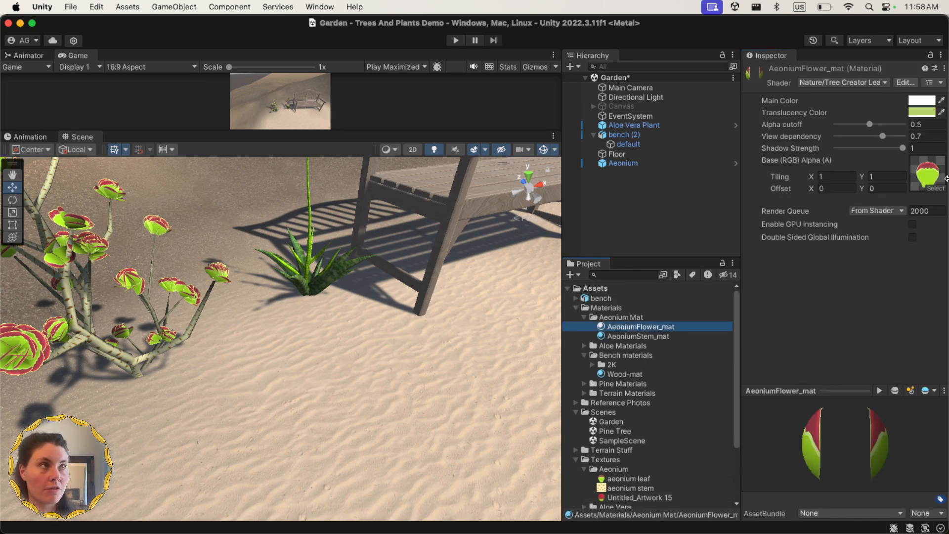
{"action": "left_click_drag", "start_coordinate": [612, 497], "coordinate": [930, 180]}
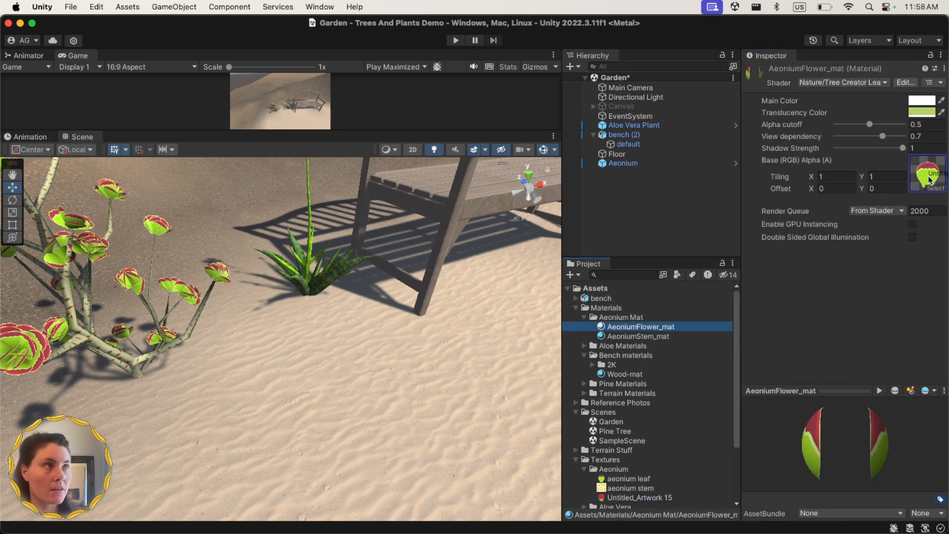
{"action": "left_click_drag", "start_coordinate": [816, 446], "coordinate": [878, 439]}
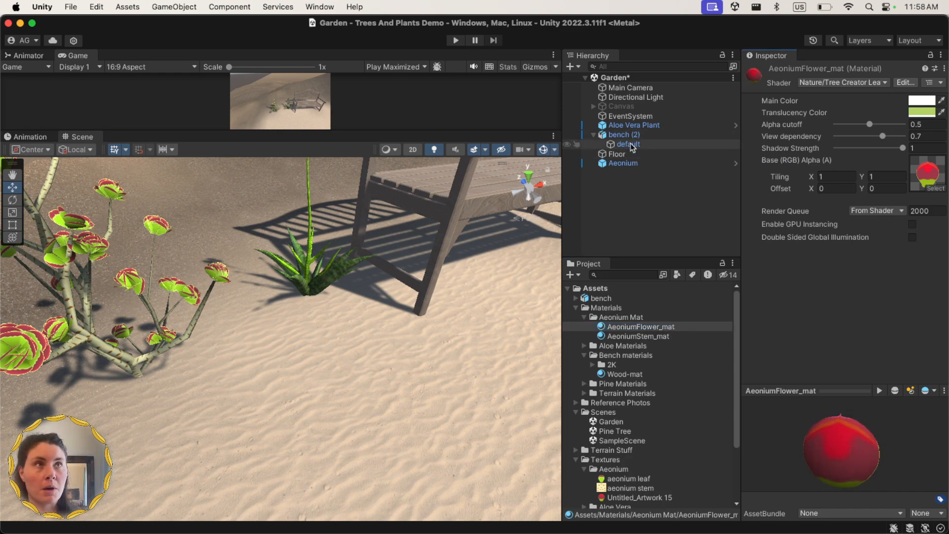
{"action": "left_click", "coordinate": [623, 163]}
{"action": "left_click", "coordinate": [753, 366]}
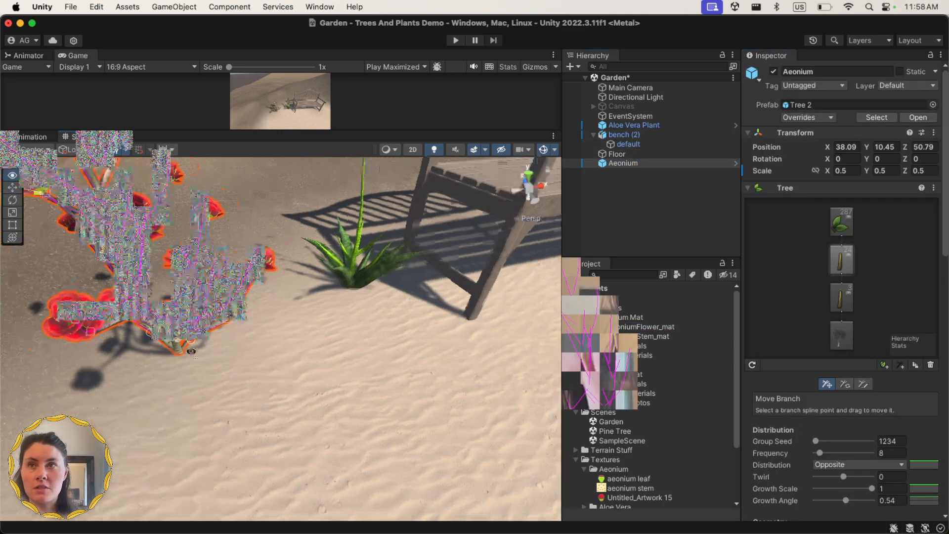
Add copies of the Aeonium and the Tree 2 prefab and spread them across the sand in front of the bench
{"action": "left_click", "coordinate": [298, 267]}
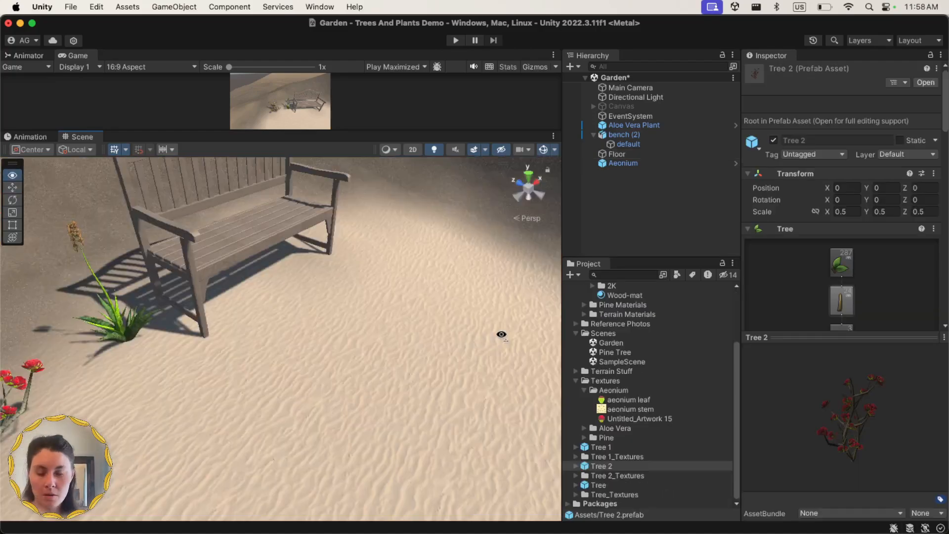
{"action": "right_click_drag", "start_coordinate": [459, 318], "coordinate": [435, 333]}
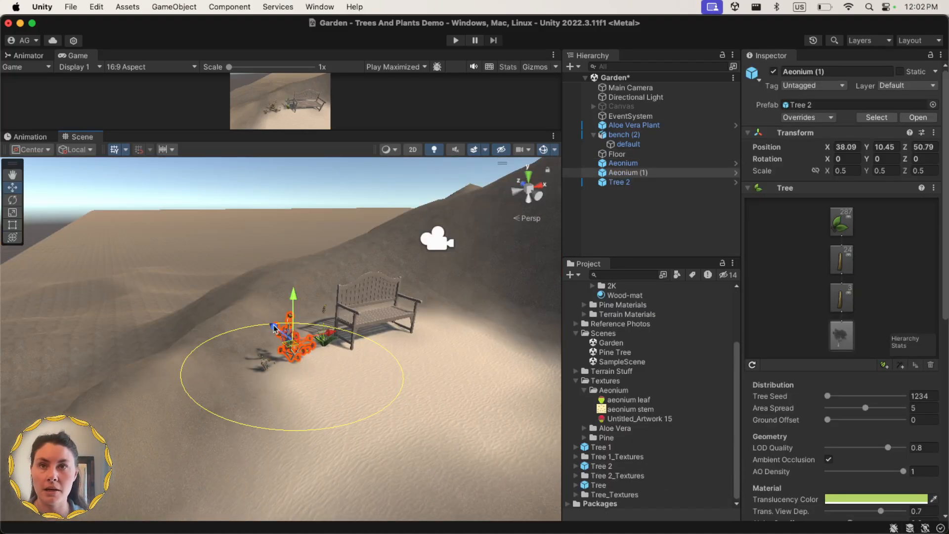
{"action": "left_click_drag", "start_coordinate": [286, 339], "coordinate": [296, 391]}
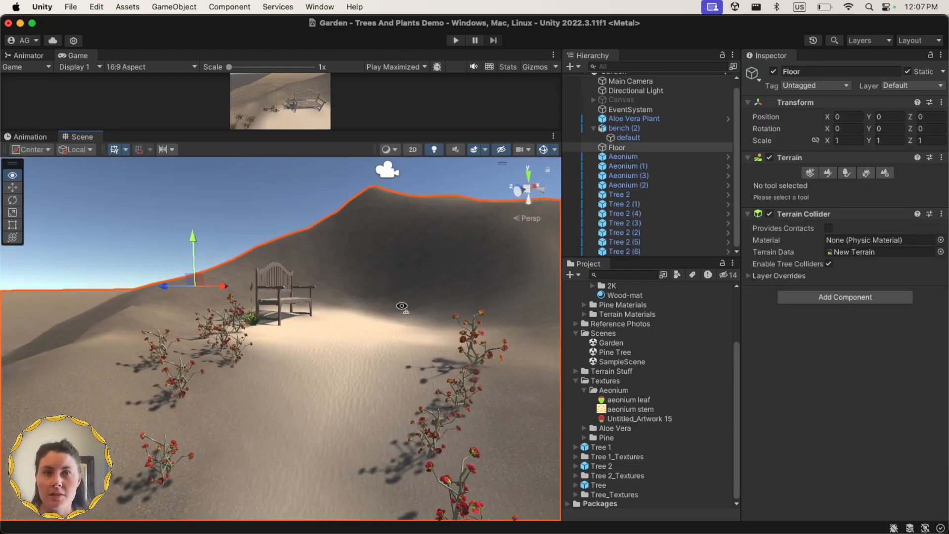
{"action": "key", "text": "d"}
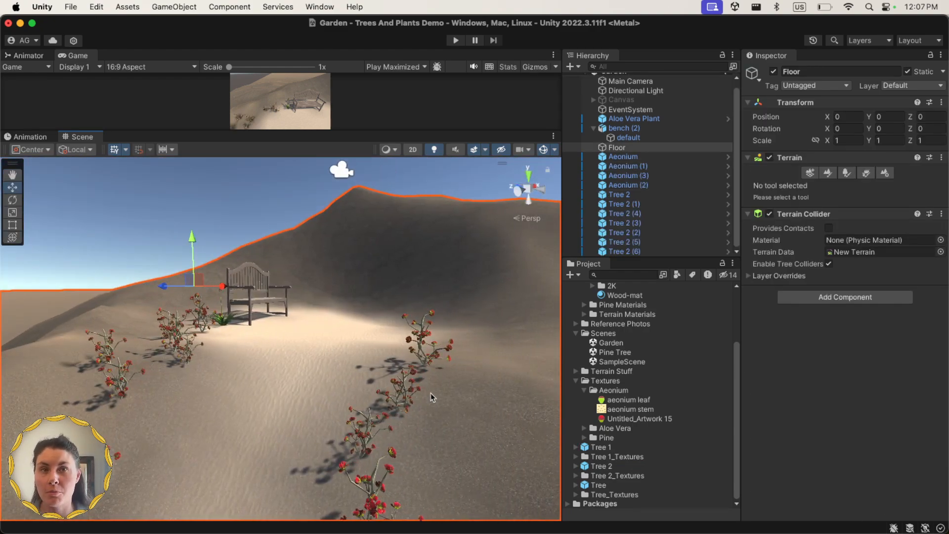
{"action": "right_click_drag", "start_coordinate": [403, 391], "coordinate": [292, 386]}
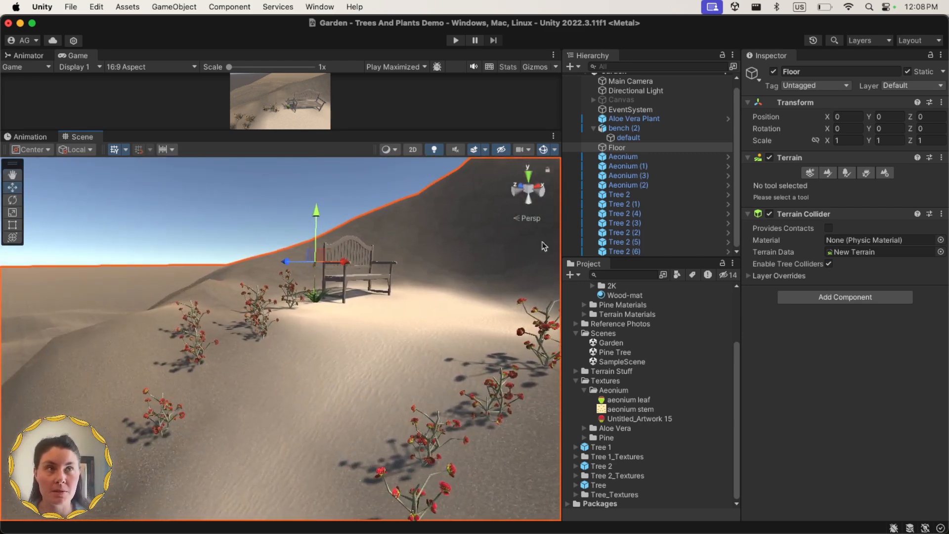
Increase the leaf Size range slightly in the original Aeonium's leaf group
{"action": "left_click", "coordinate": [623, 156]}
{"action": "left_click", "coordinate": [844, 227]}
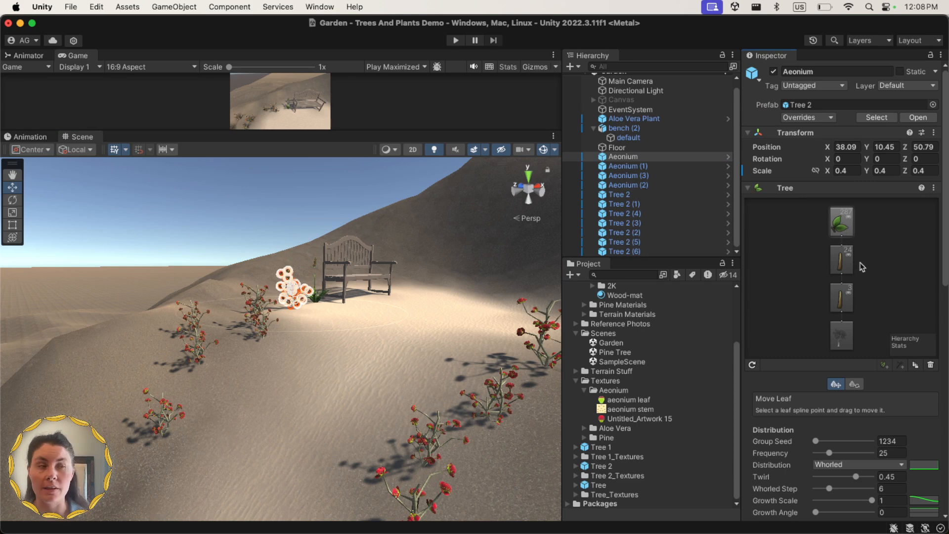
{"action": "scroll", "coordinate": [863, 267], "scroll_direction": "down", "scroll_amount": 5}
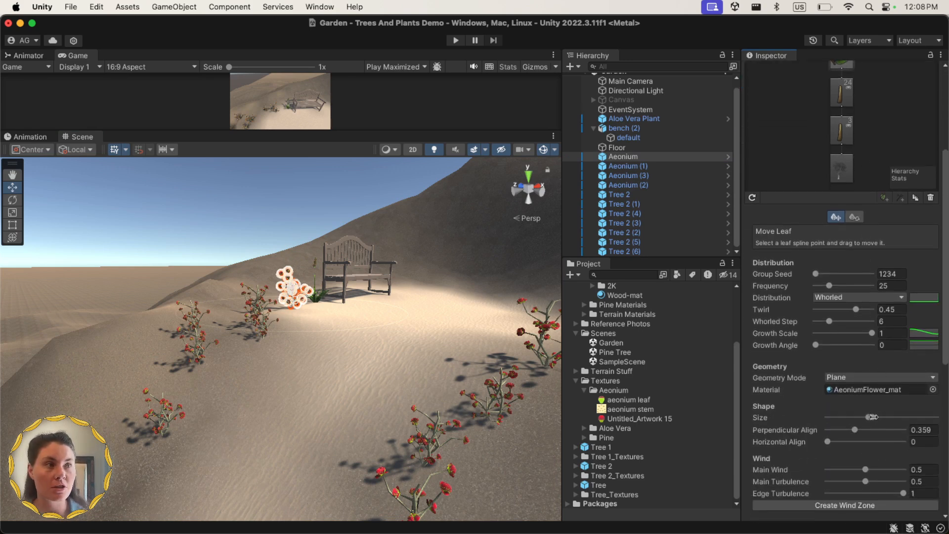
{"action": "mouse_move", "coordinate": [874, 417]}
{"action": "left_mouse_down"}
{"action": "mouse_move", "coordinate": [891, 417]}
{"action": "mouse_move", "coordinate": [874, 418]}
{"action": "left_mouse_up"}
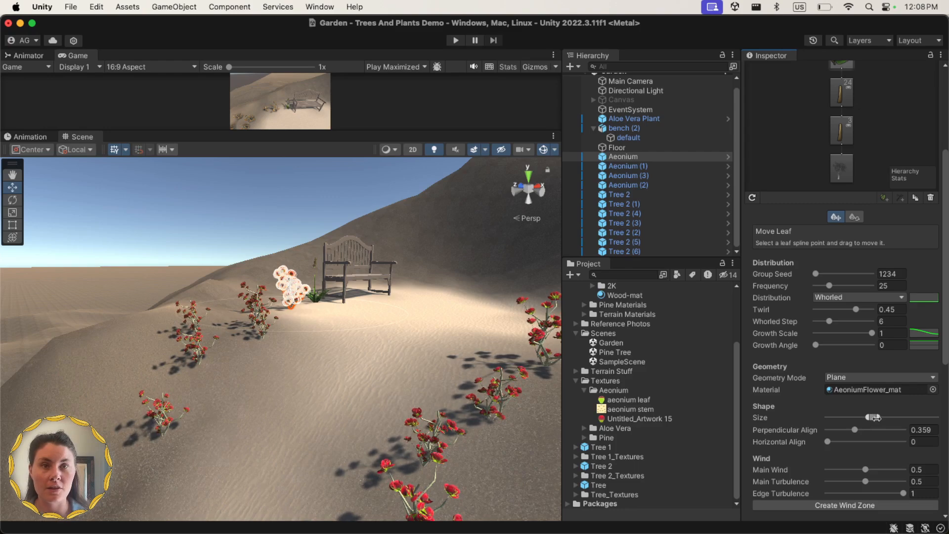
Examine the arrangement of red aeoniums around the bench from several angles and distances
{"action": "left_click_drag", "start_coordinate": [386, 380], "coordinate": [445, 381], "text": "alt"}
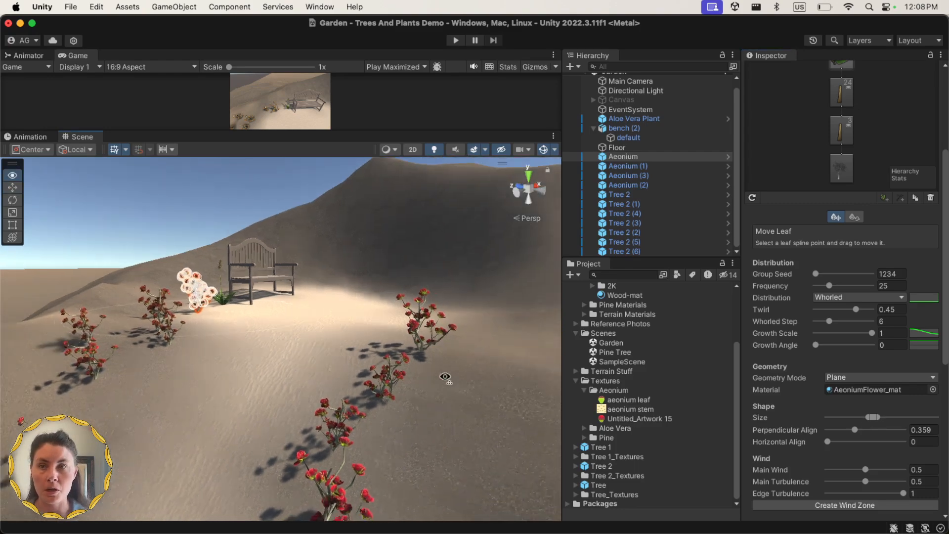
{"action": "left_click", "coordinate": [353, 379]}
{"action": "left_click_drag", "start_coordinate": [352, 379], "coordinate": [206, 369], "text": "alt"}
{"action": "key", "text": "a"}
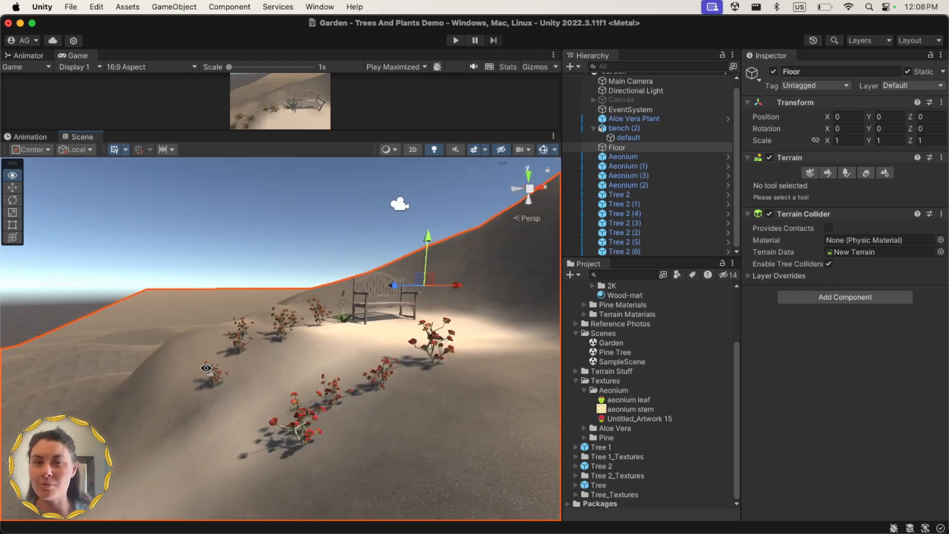
{"action": "key", "text": "w"}
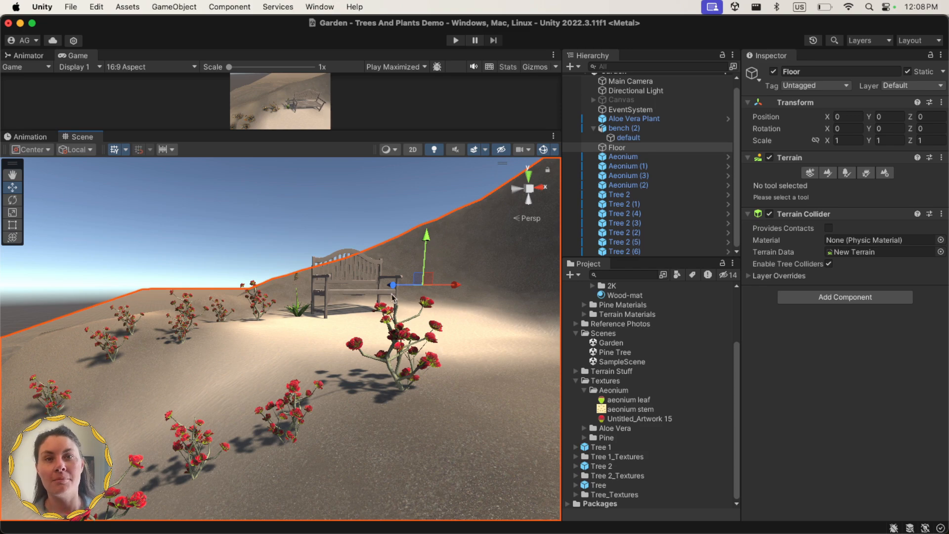
{"action": "key", "text": "w"}
{"action": "right_click_drag", "start_coordinate": [378, 382], "coordinate": [487, 398]}
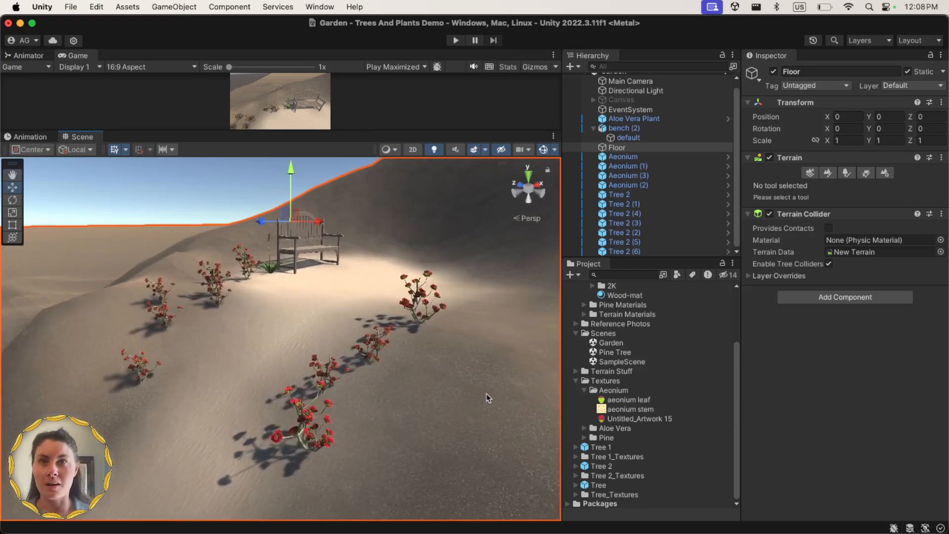